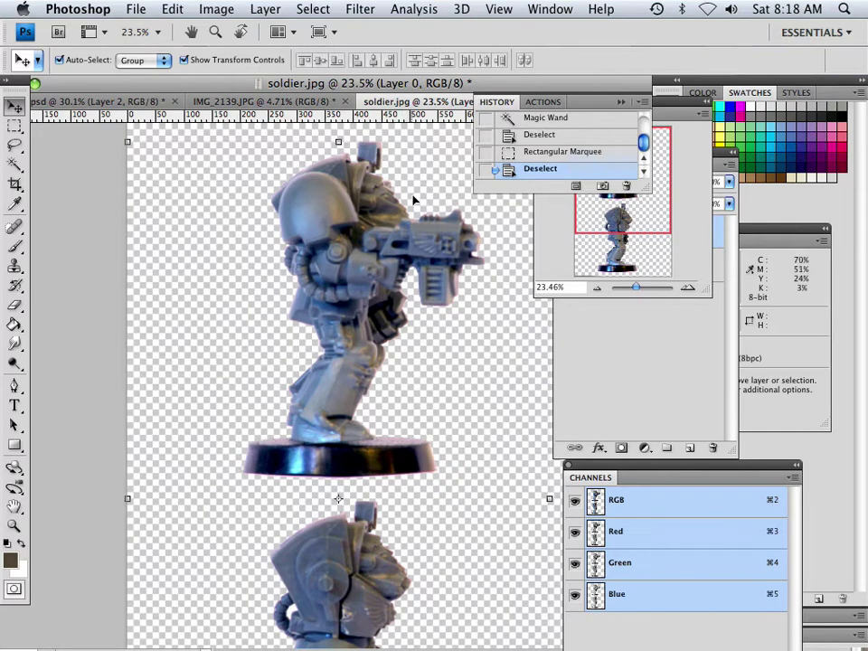
# Zoom in on the soldier's torso and open Filter > Sharpen > Smart Sharpen.
pyautogui.moveTo(640, 288); pyautogui.dragTo(644, 289)
pyautogui.moveTo(630, 222); pyautogui.dragTo(643, 152)
pyautogui.click(363, 11)
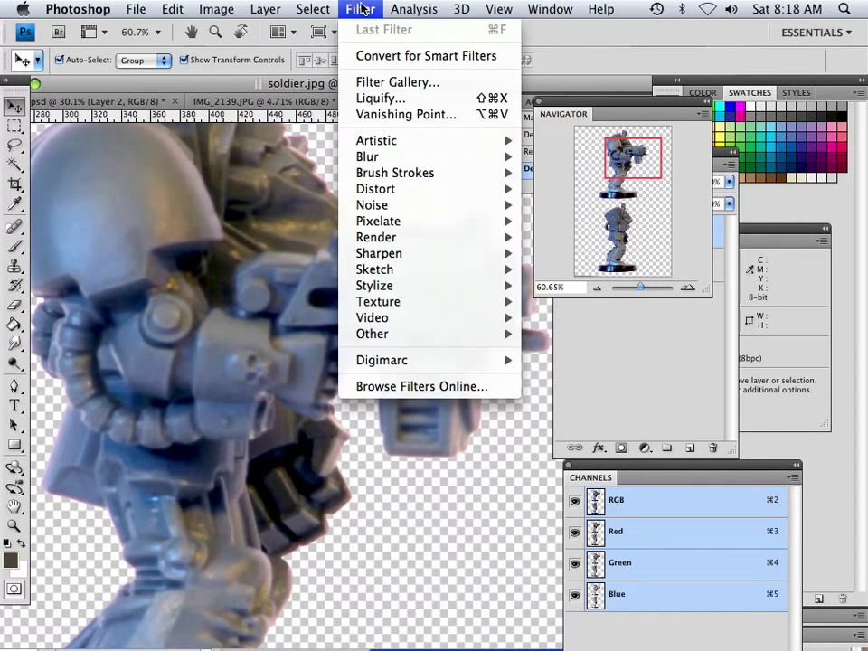
pyautogui.moveTo(380, 257)
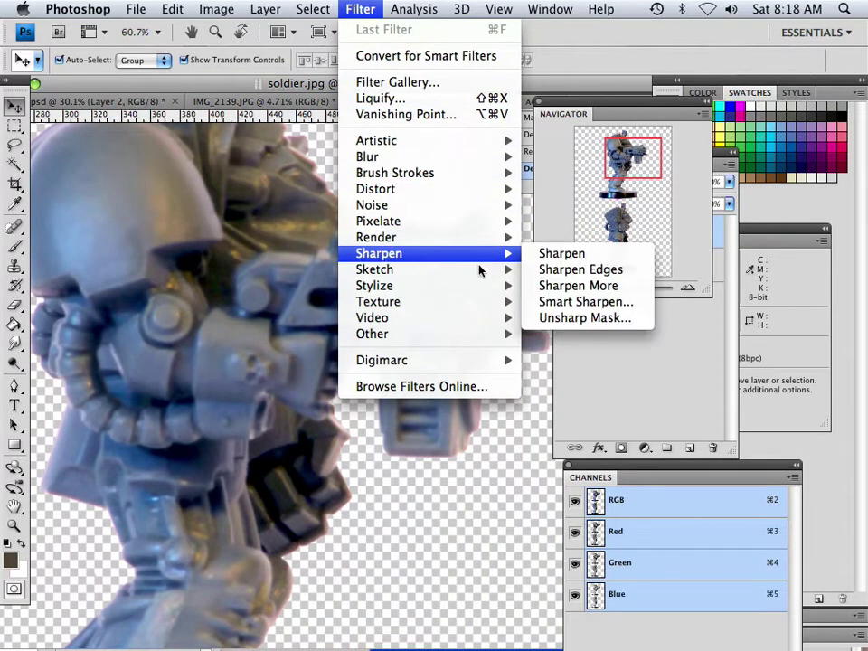
pyautogui.click(577, 304)
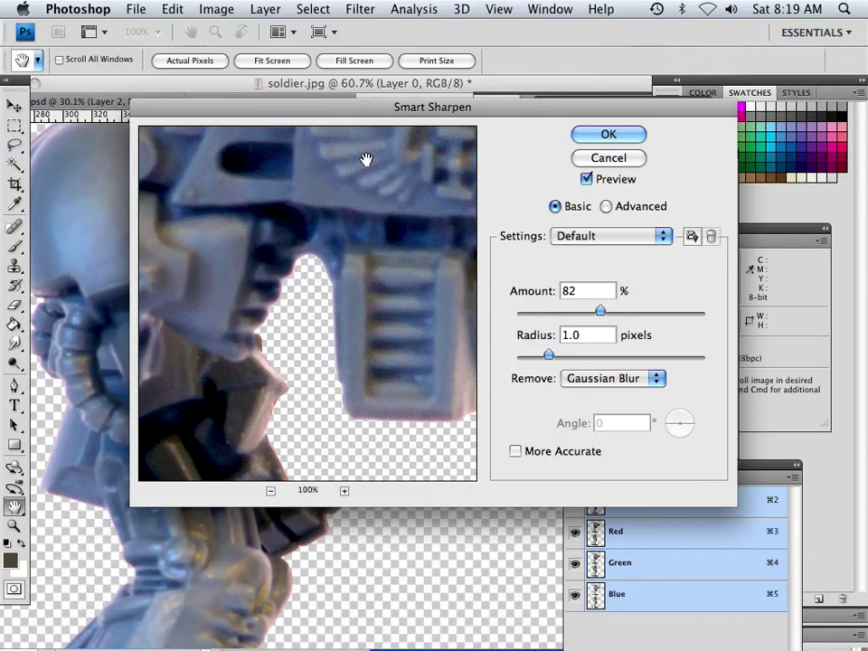
# Try Smart Sharpen Amount and Radius values, settling near Amount 80% and Radius 3.2 pixels.
pyautogui.moveTo(366, 161); pyautogui.dragTo(411, 378)
pyautogui.moveTo(266, 303); pyautogui.dragTo(358, 136)
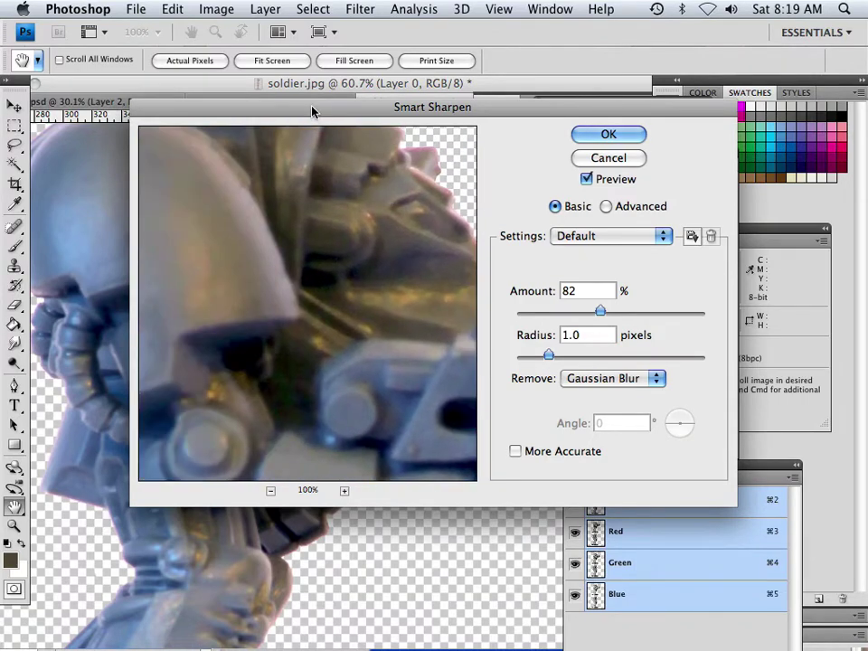
pyautogui.moveTo(310, 110); pyautogui.dragTo(492, 122)
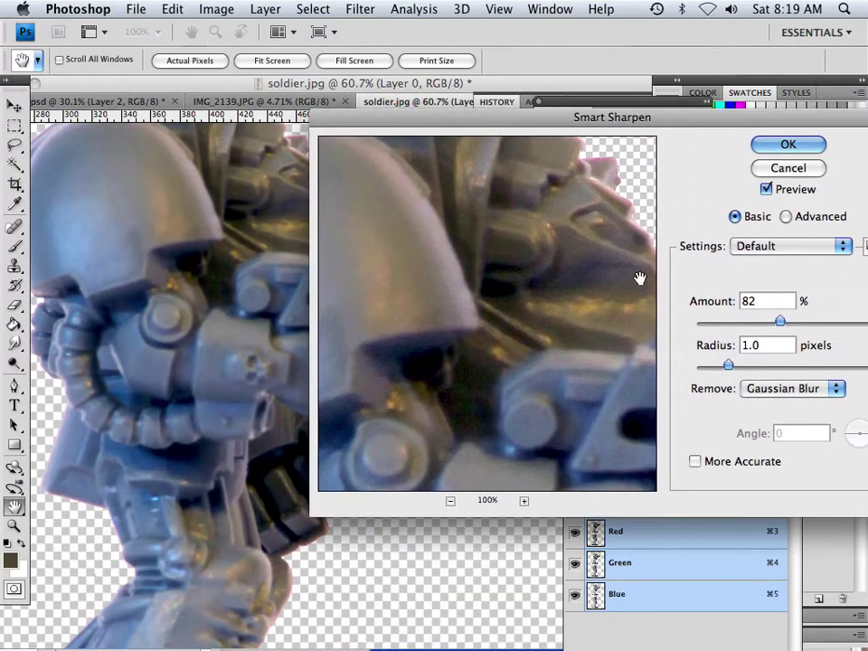
pyautogui.moveTo(781, 325); pyautogui.dragTo(813, 324)
pyautogui.moveTo(509, 234); pyautogui.dragTo(458, 374)
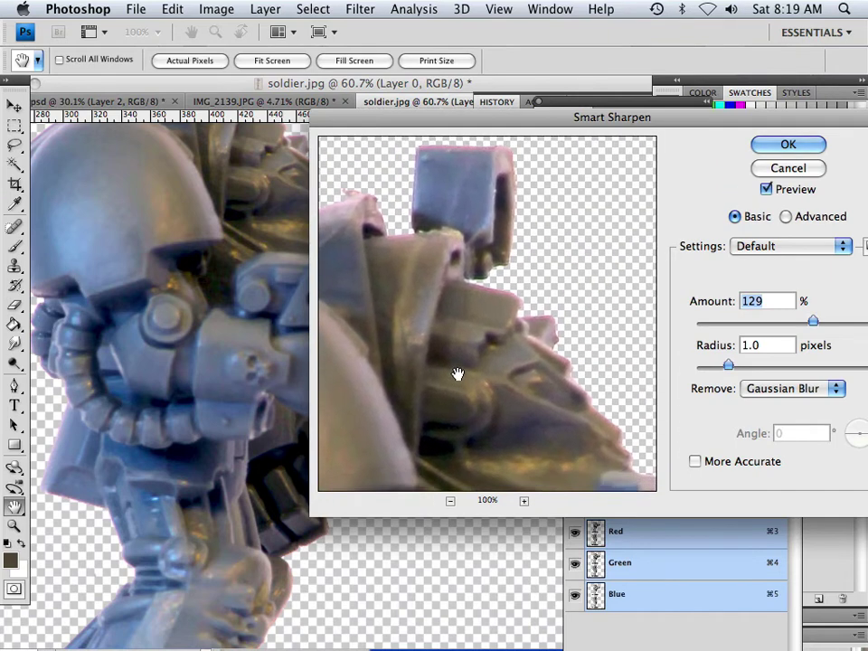
pyautogui.moveTo(812, 321); pyautogui.dragTo(785, 327)
pyautogui.moveTo(542, 298); pyautogui.dragTo(509, 331)
pyautogui.moveTo(729, 364); pyautogui.dragTo(758, 363)
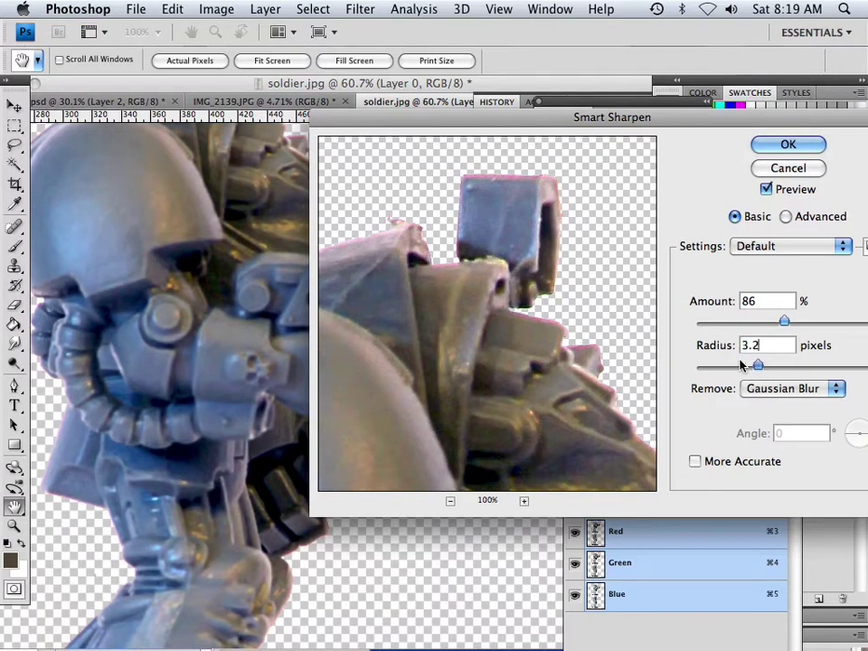
pyautogui.moveTo(529, 479); pyautogui.dragTo(488, 373)
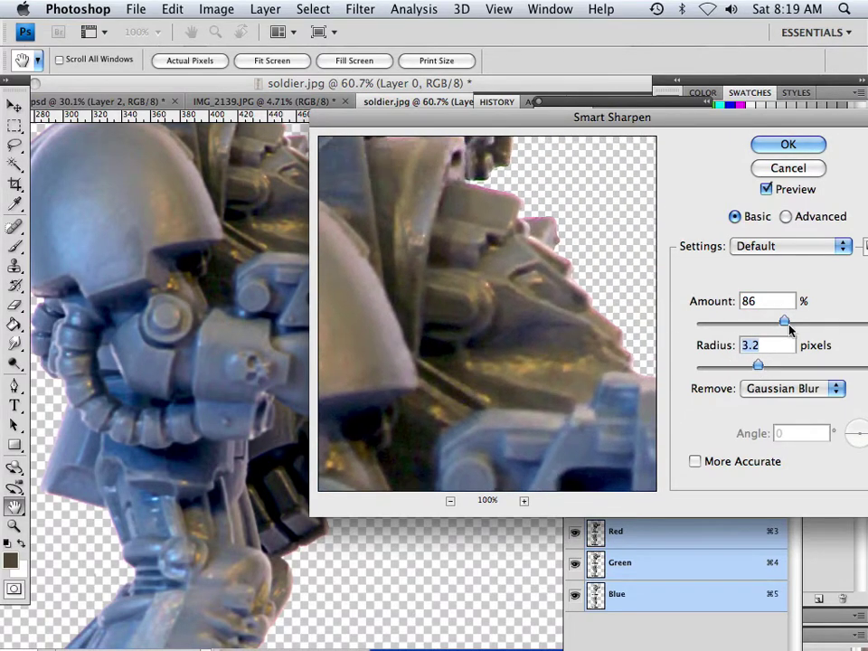
pyautogui.moveTo(784, 323); pyautogui.dragTo(778, 322)
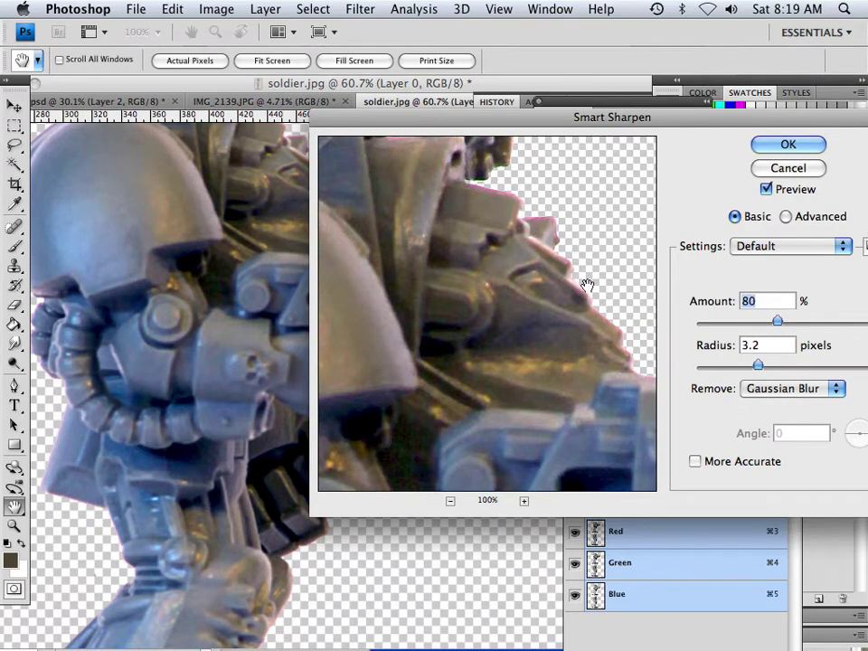
# Turn on More Accurate, set Amount 91% and Radius 3.9 pixels, and apply Smart Sharpen.
pyautogui.moveTo(587, 287); pyautogui.dragTo(554, 431)
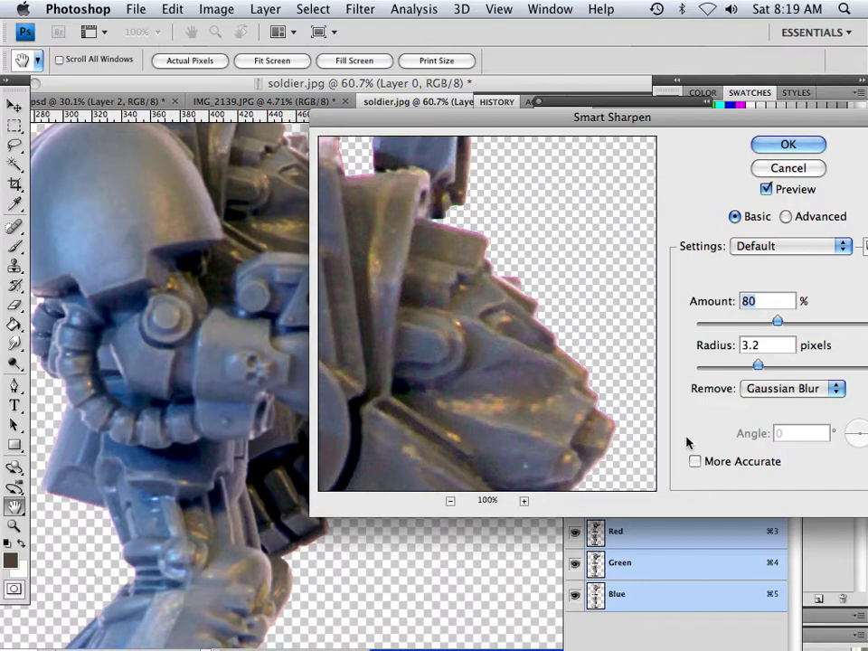
pyautogui.click(694, 461)
pyautogui.moveTo(451, 290); pyautogui.dragTo(436, 380)
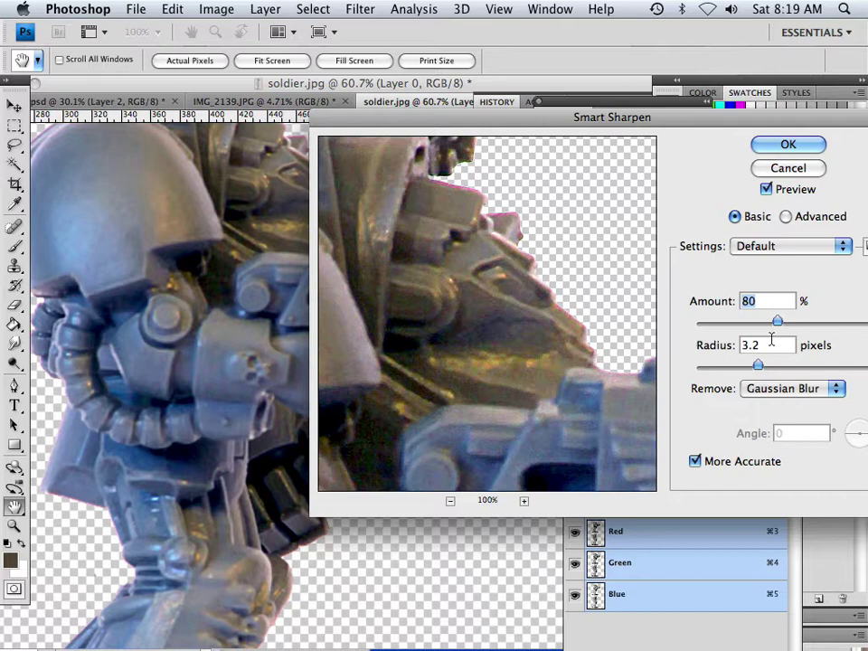
pyautogui.moveTo(777, 321)
pyautogui.mouseDown()
pyautogui.moveTo(757, 323)
pyautogui.moveTo(788, 324)
pyautogui.mouseUp()
pyautogui.moveTo(759, 364); pyautogui.dragTo(769, 365)
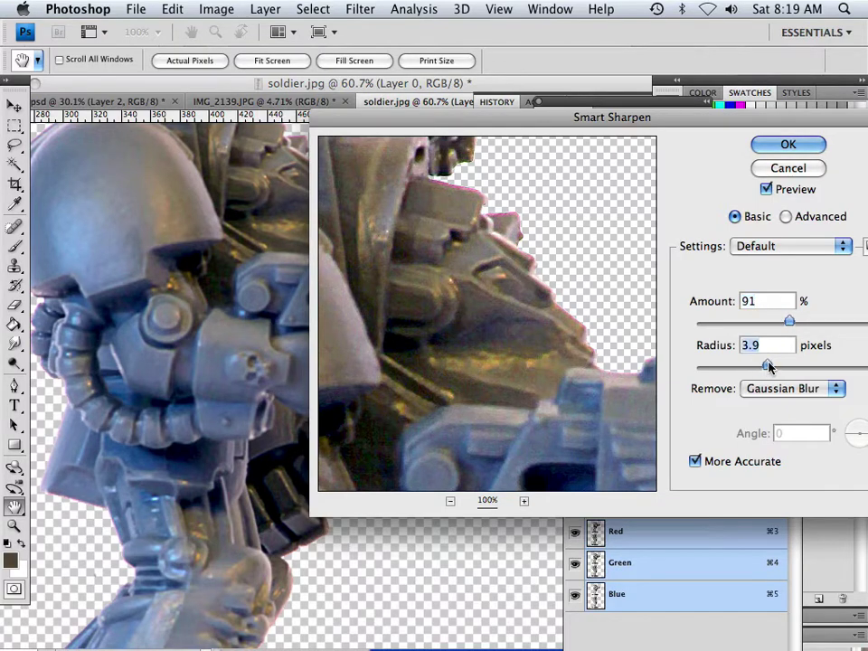
pyautogui.moveTo(548, 290); pyautogui.dragTo(466, 298)
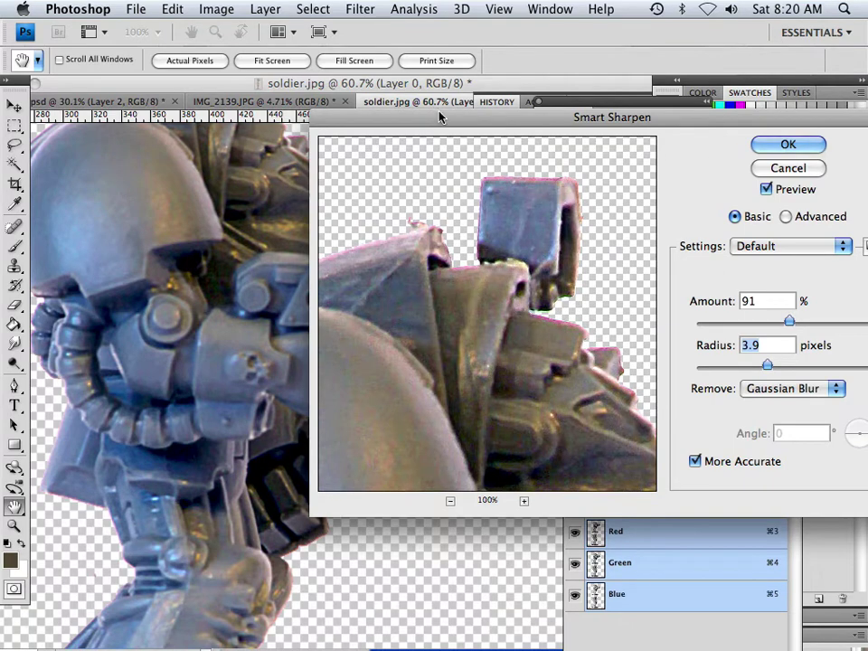
pyautogui.moveTo(326, 117); pyautogui.dragTo(437, 122)
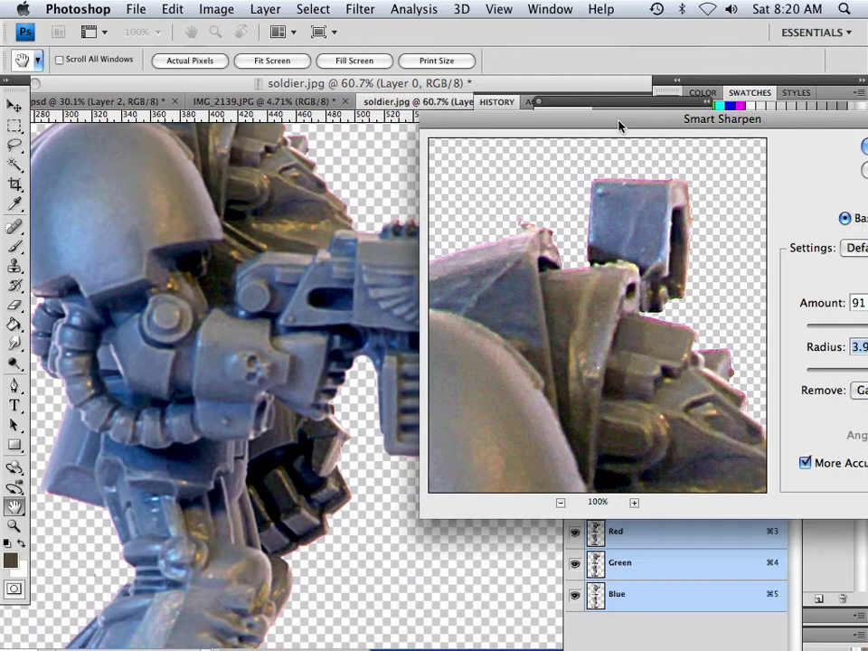
pyautogui.moveTo(620, 127); pyautogui.dragTo(398, 194)
pyautogui.click(673, 231)
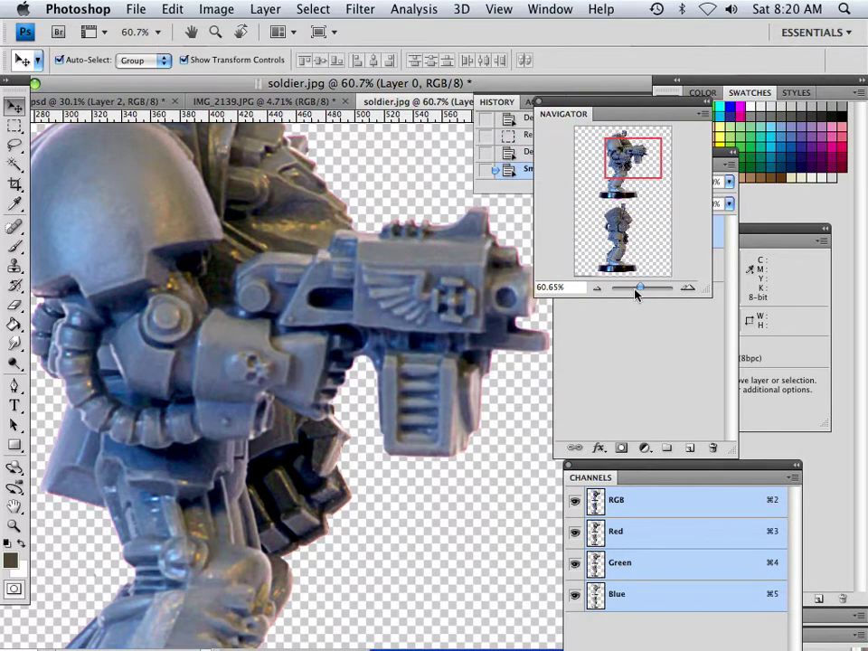
# Zoom the Navigator out to 27.3% and frame the sharpened upper soldier figure.
pyautogui.moveTo(641, 289); pyautogui.dragTo(638, 288)
pyautogui.moveTo(639, 236); pyautogui.dragTo(622, 156)
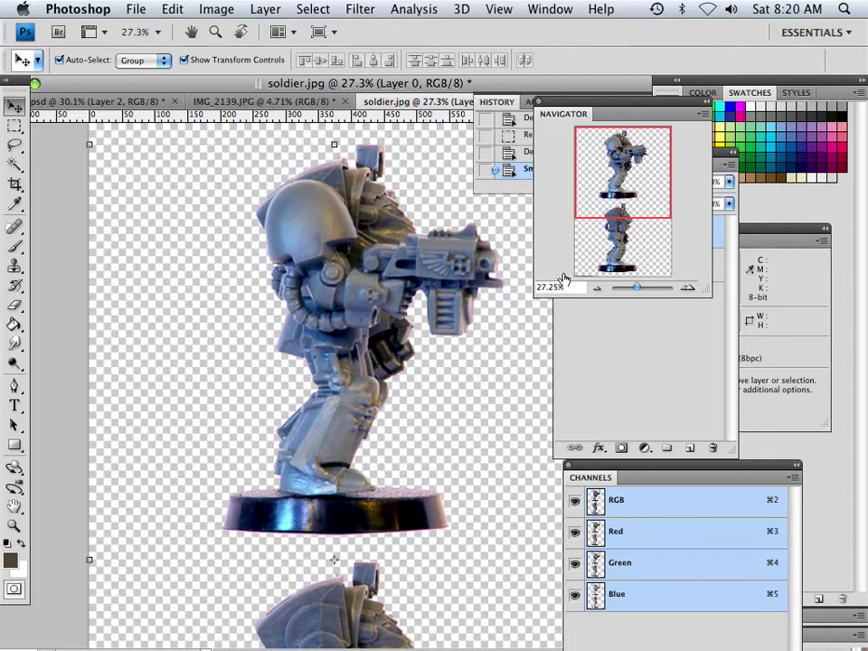
pyautogui.moveTo(622, 185)
pyautogui.mouseDown()
pyautogui.moveTo(611, 243)
pyautogui.moveTo(613, 186)
pyautogui.mouseUp()
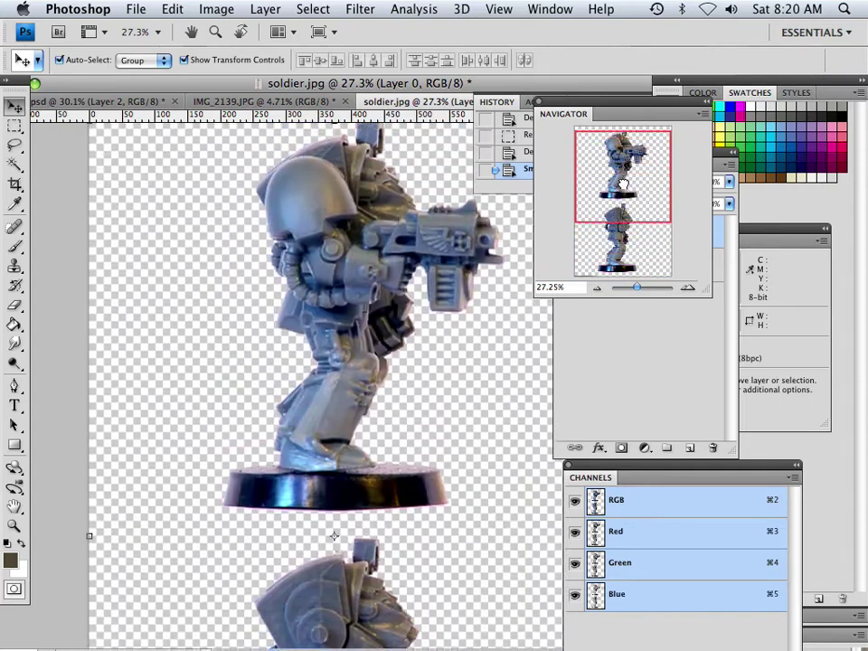
# Apply Image > Adjustments > Black & White with the Default preset to make the soldiers grayscale.
pyautogui.click(215, 8)
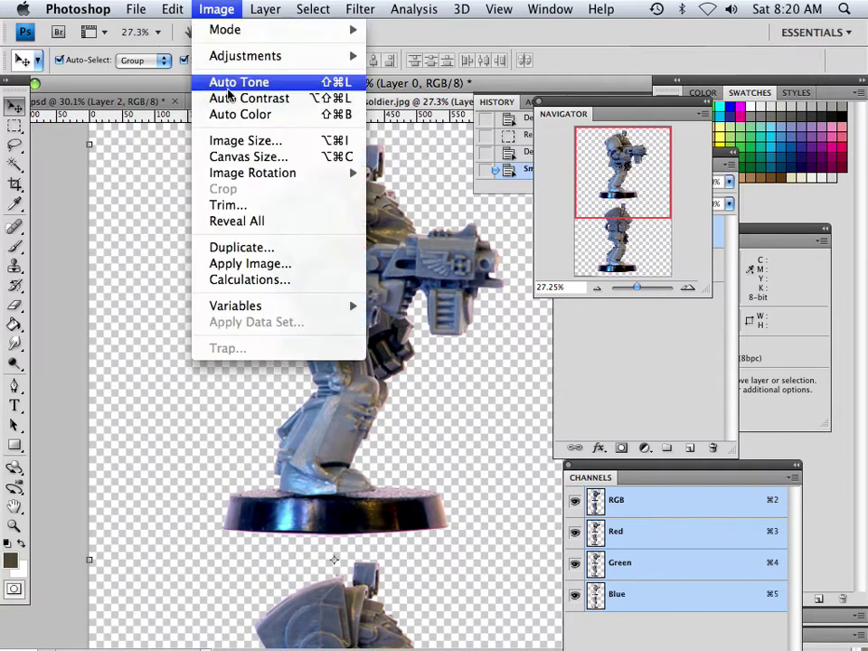
pyautogui.moveTo(250, 58)
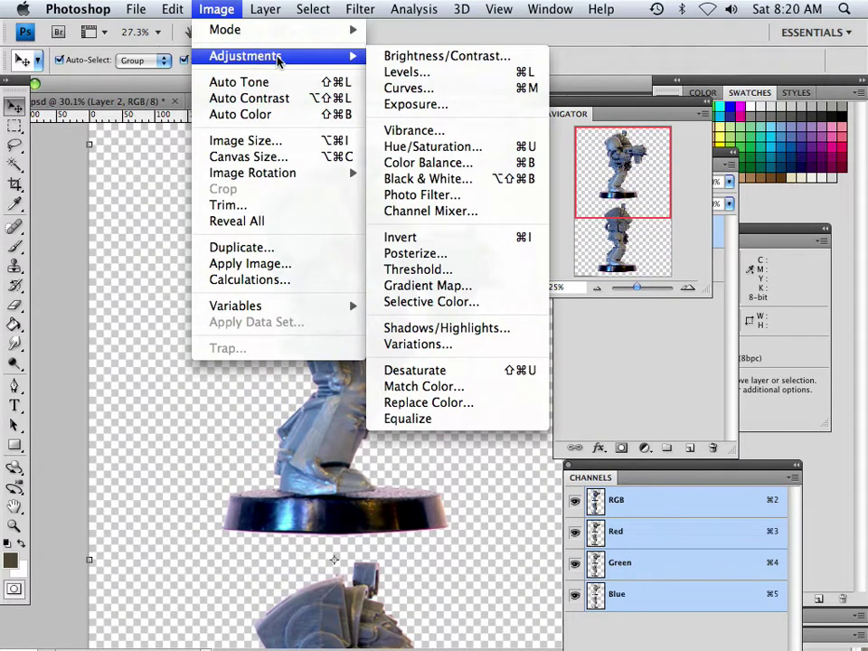
pyautogui.click(425, 178)
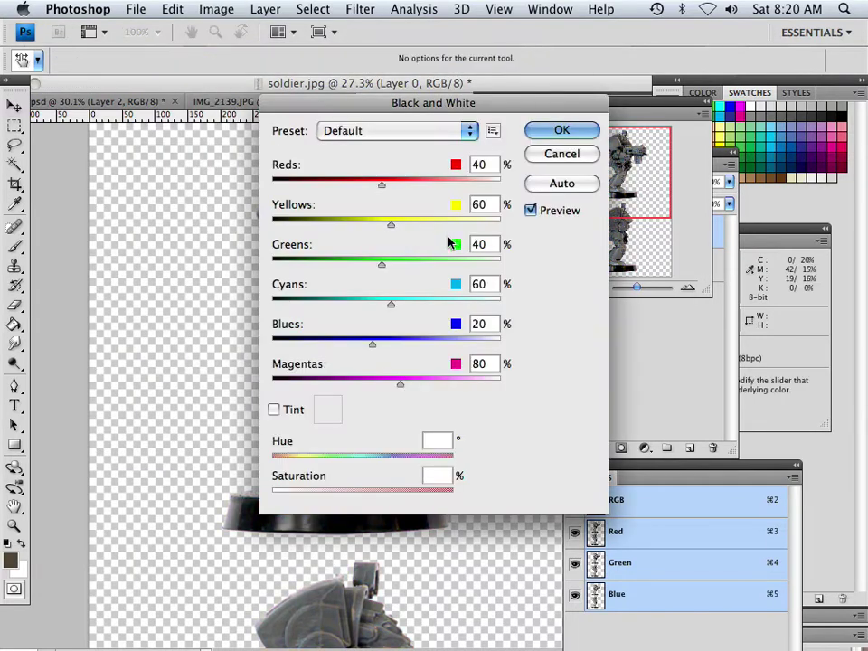
pyautogui.moveTo(406, 104); pyautogui.dragTo(678, 147)
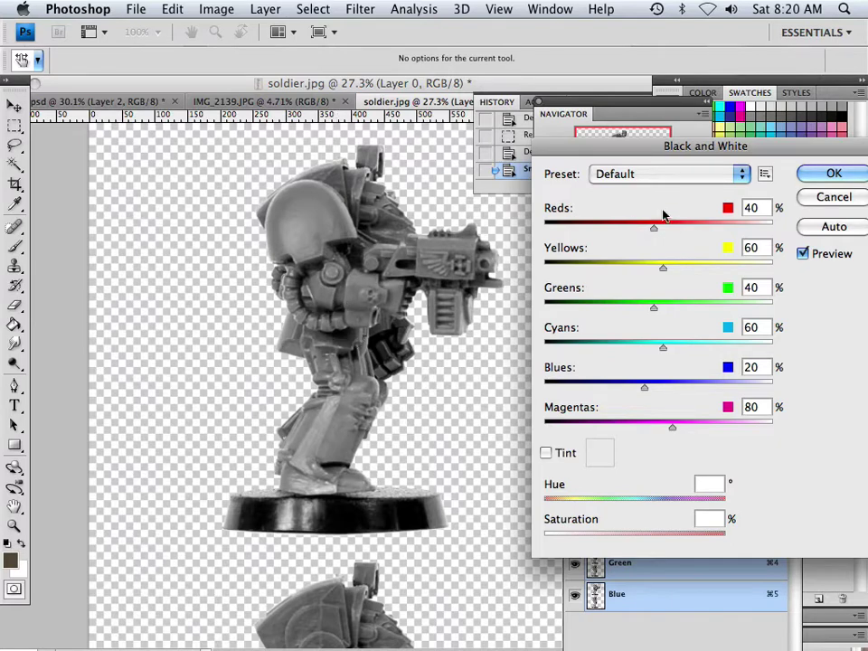
pyautogui.press('Return')
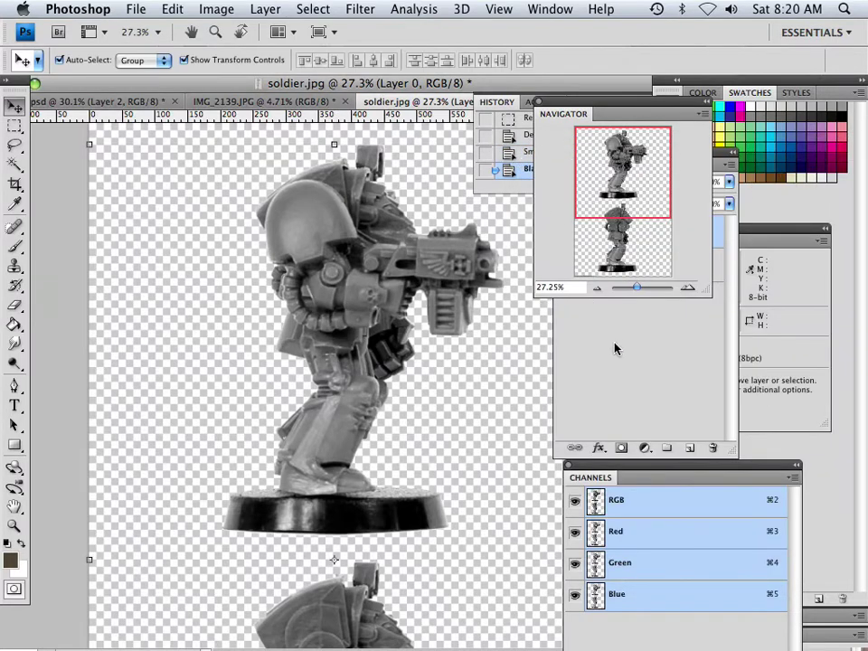
# Add a new Layer 2, pick blue #1d56c9 as foreground, and paint-bucket fill the layer.
pyautogui.click(624, 386)
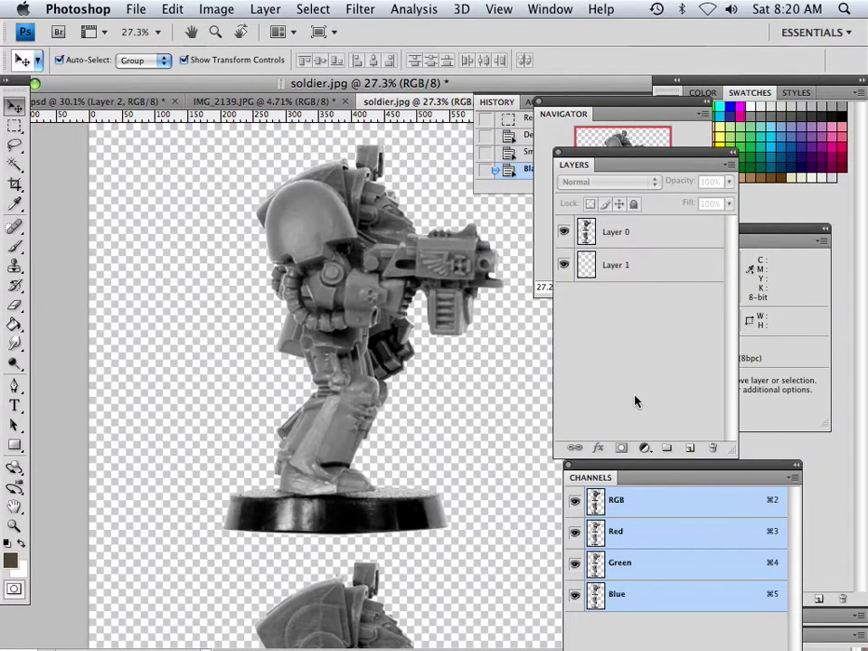
pyautogui.click(688, 448)
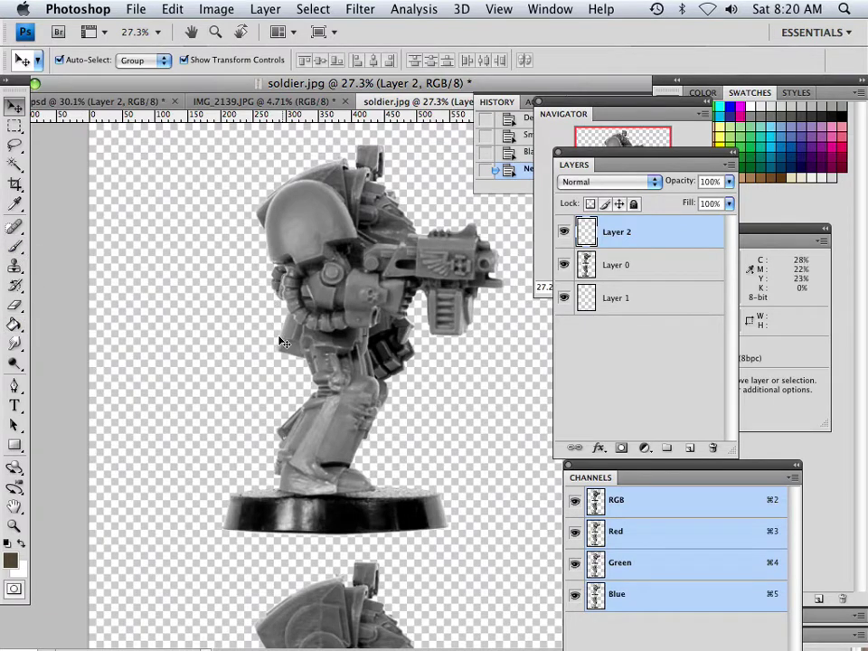
pyautogui.click(11, 558)
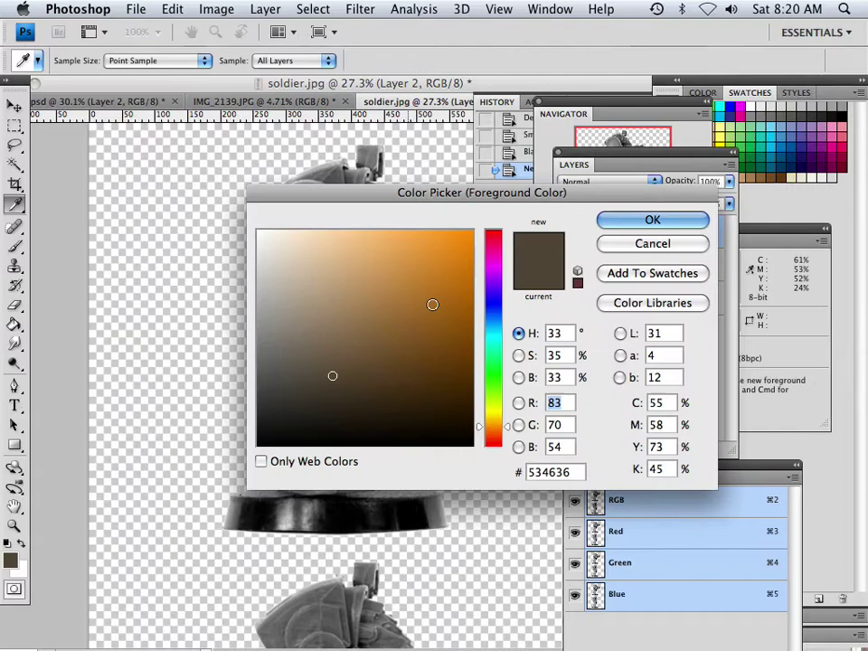
pyautogui.moveTo(495, 322); pyautogui.dragTo(498, 315)
pyautogui.moveTo(443, 271); pyautogui.dragTo(441, 275)
pyautogui.click(643, 219)
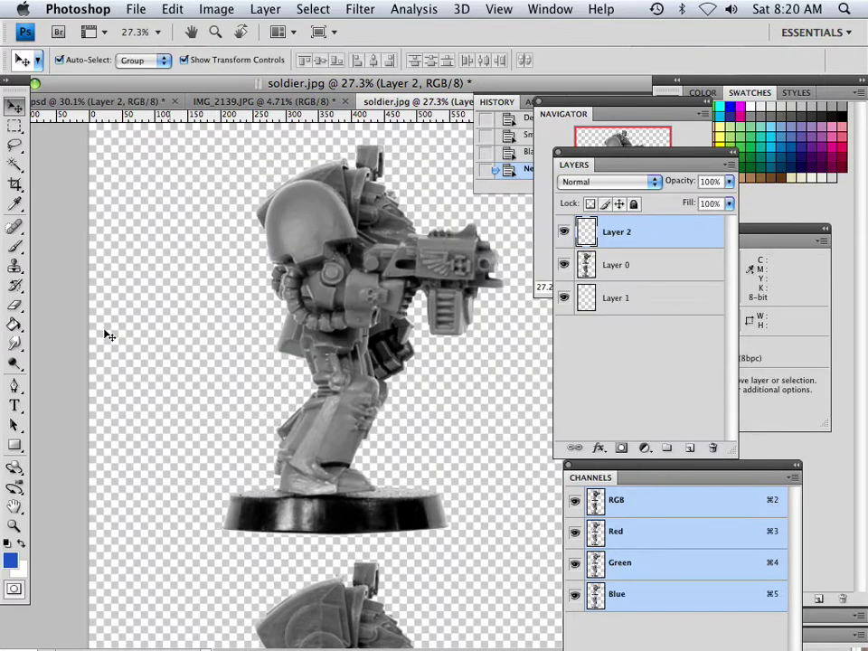
pyautogui.click(15, 324)
pyautogui.click(241, 257)
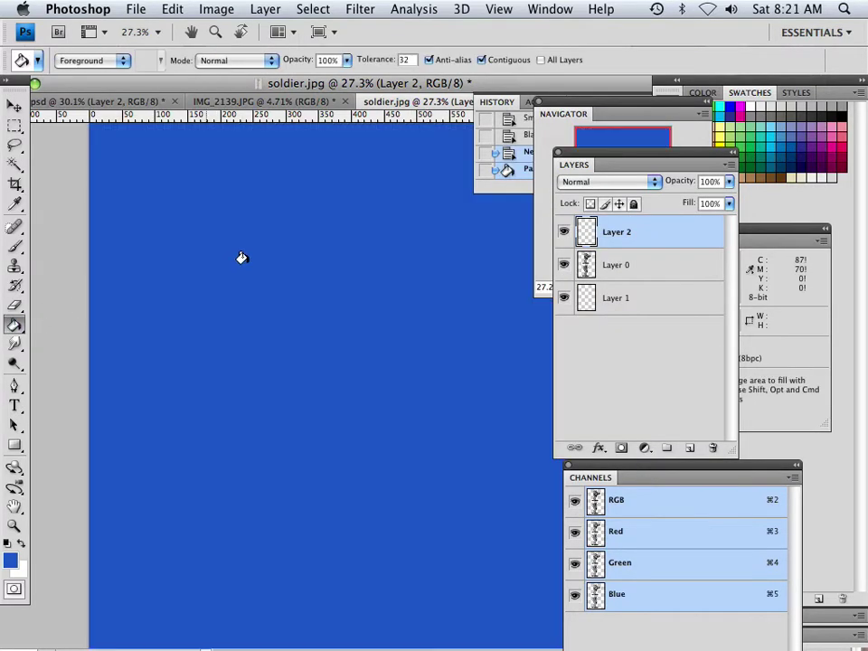
# Set the blue Layer 2 to Overlay blend mode and lower its opacity to 43%.
pyautogui.click(633, 185)
pyautogui.click(598, 352)
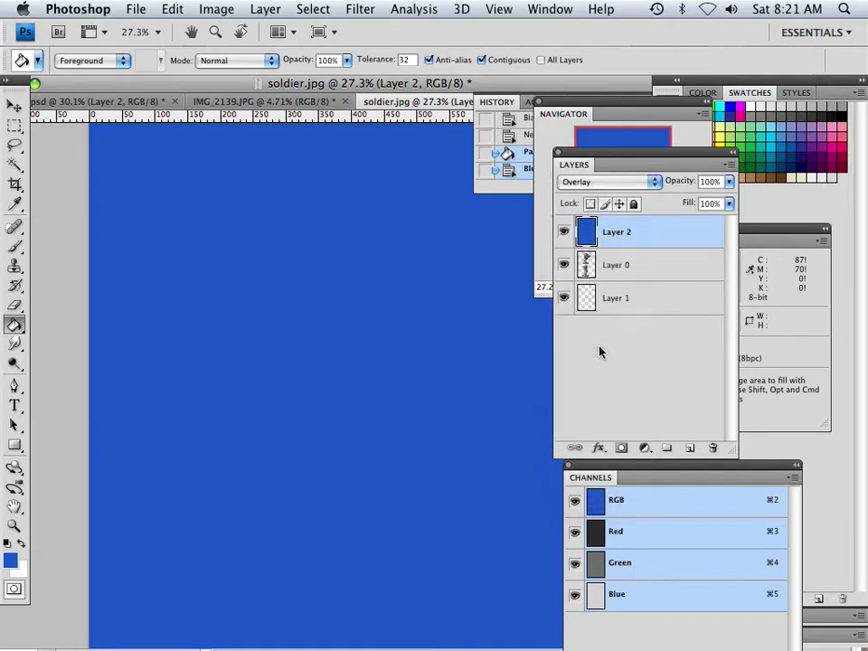
pyautogui.click(729, 182)
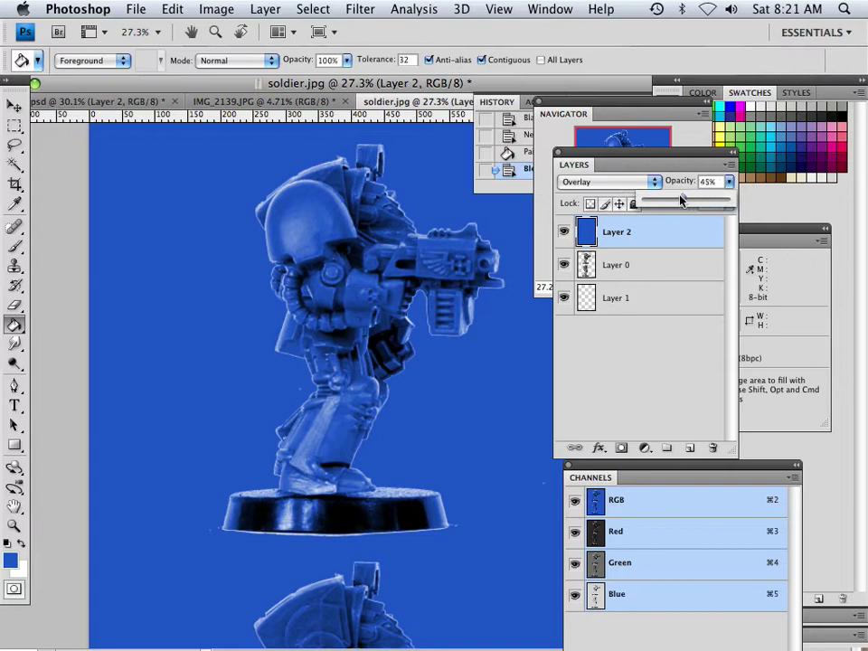
pyautogui.moveTo(682, 200)
pyautogui.mouseDown()
pyautogui.moveTo(673, 198)
pyautogui.moveTo(682, 199)
pyautogui.mouseUp()
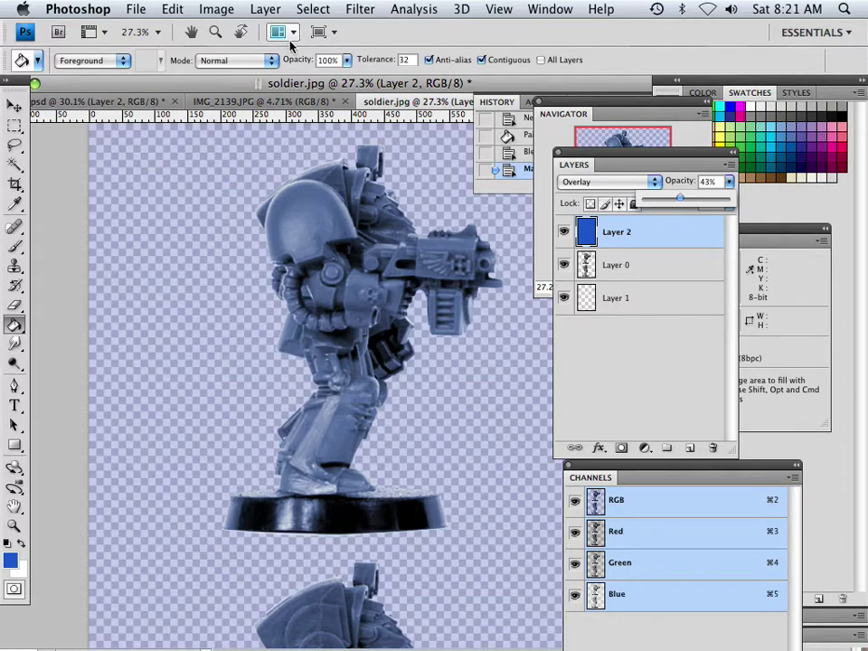
# Select the Move tool, zoom the Navigator out to 15%, then choose the Rectangular Marquee.
pyautogui.click(13, 106)
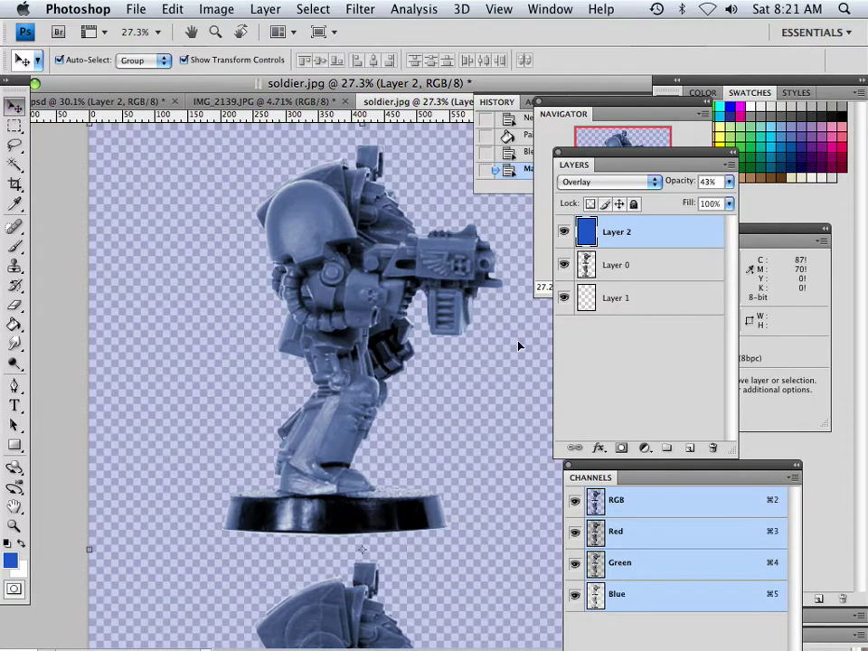
pyautogui.click(569, 117)
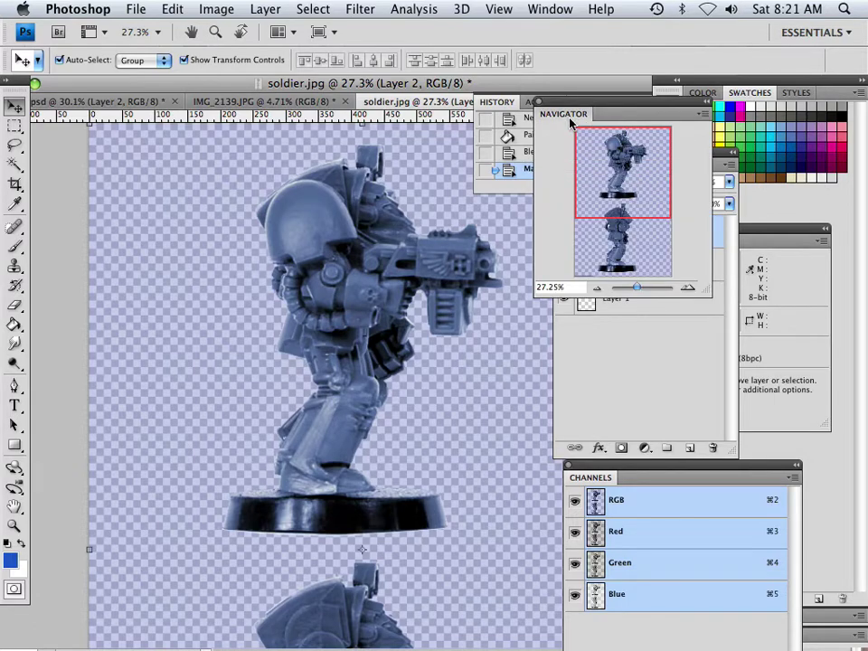
pyautogui.moveTo(636, 287); pyautogui.dragTo(634, 287)
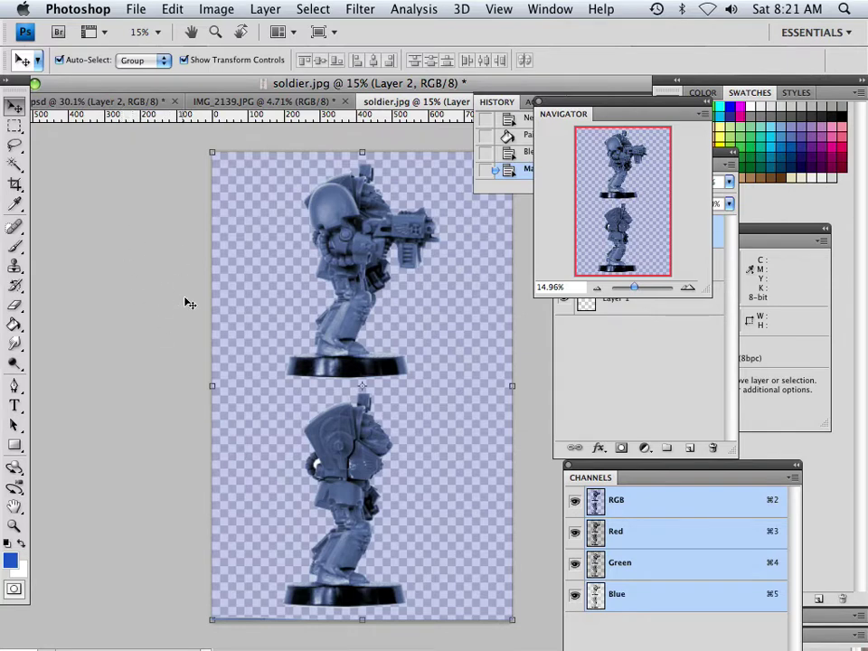
pyautogui.click(14, 126)
pyautogui.press('m')
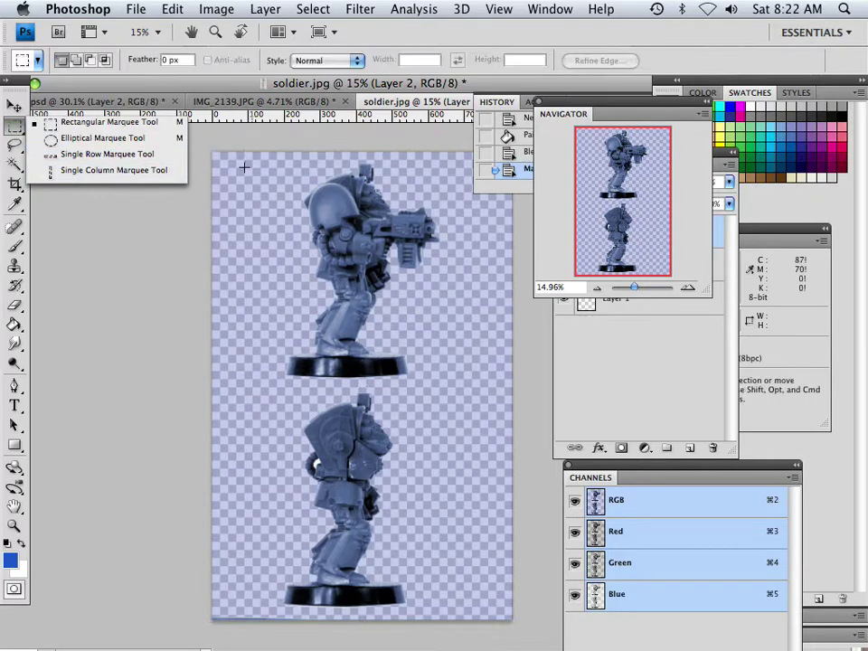
pyautogui.click(131, 333)
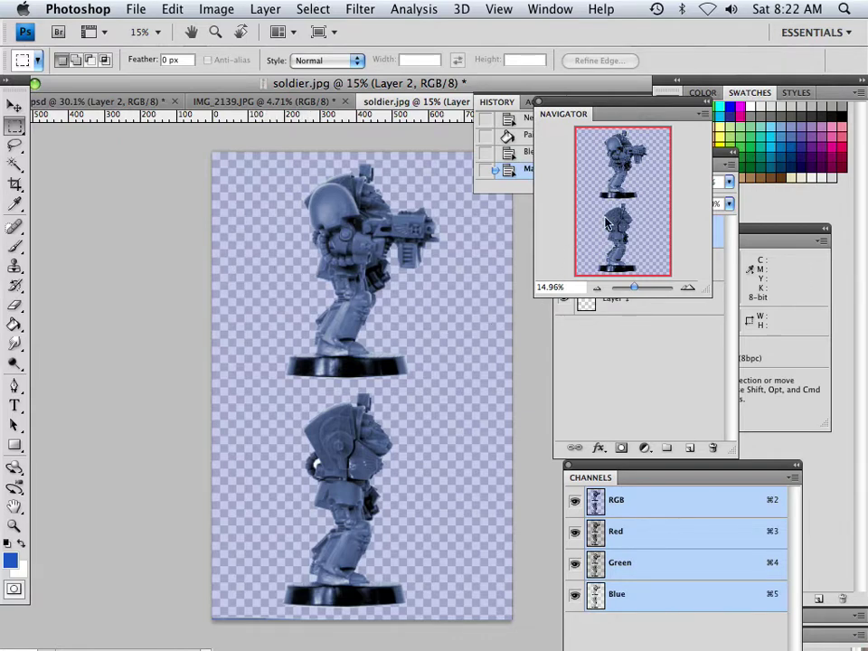
# Load Layer 0's soldier selection, invert it, and delete Layer 2's blue outside the figures.
pyautogui.click(621, 337)
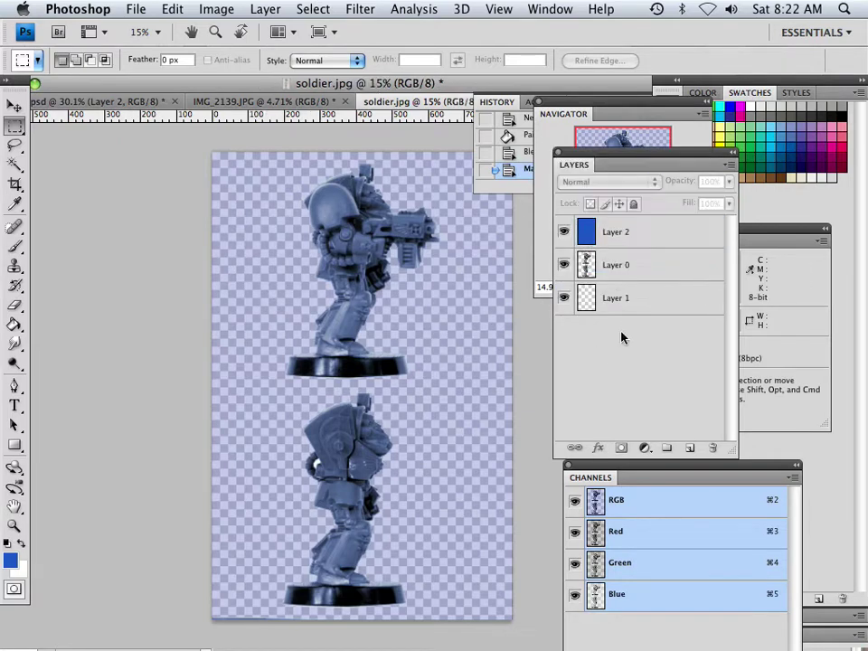
pyautogui.keyDown('super'); pyautogui.click(587, 265); pyautogui.keyUp('super')
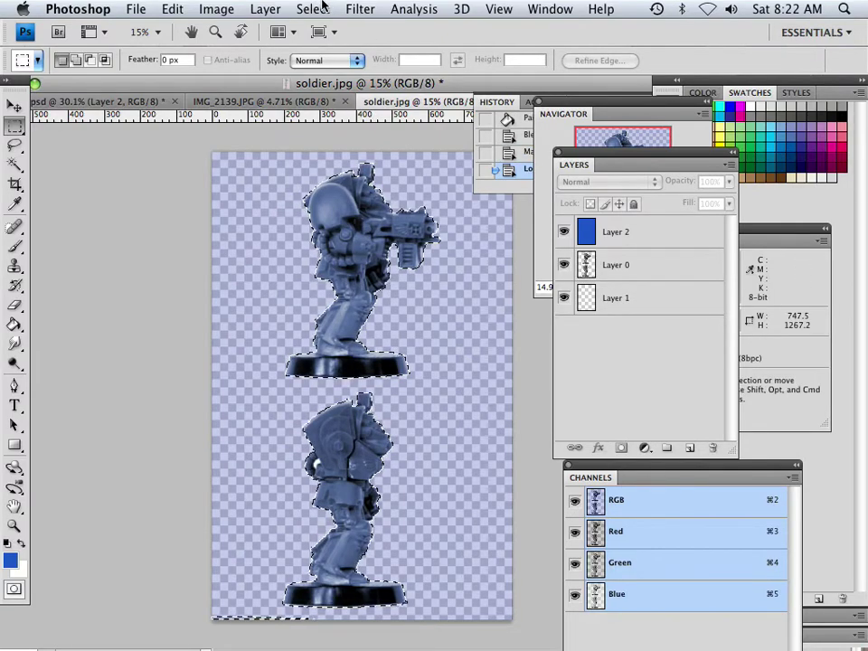
pyautogui.click(322, 8)
pyautogui.click(318, 9)
pyautogui.click(312, 9)
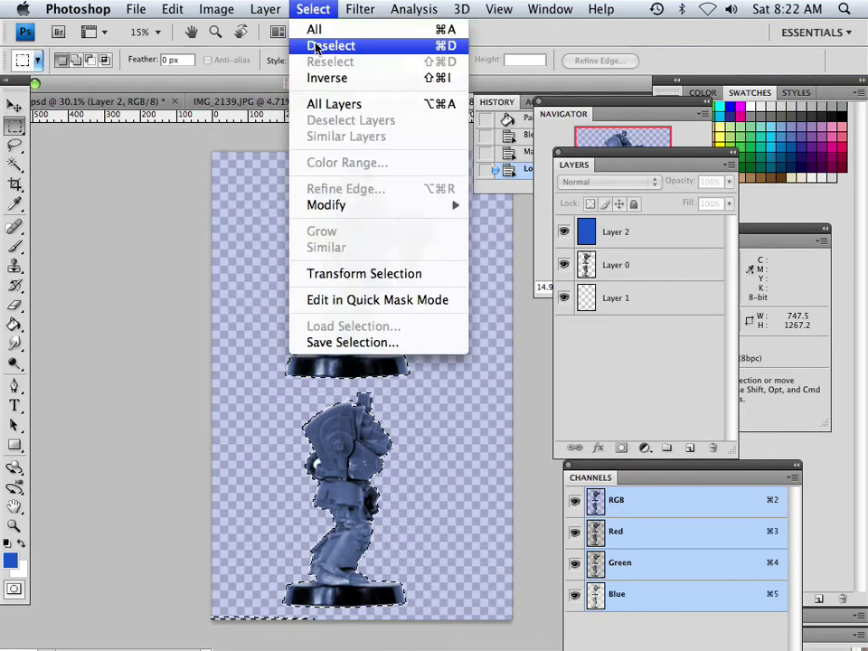
pyautogui.click(323, 78)
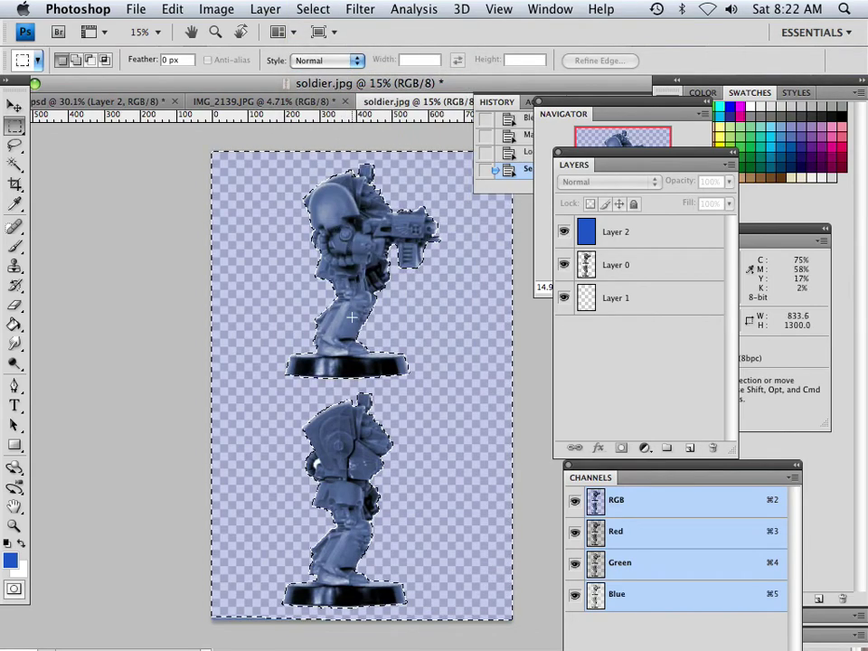
pyautogui.click(719, 263)
pyautogui.click(668, 233)
pyautogui.press('Delete')
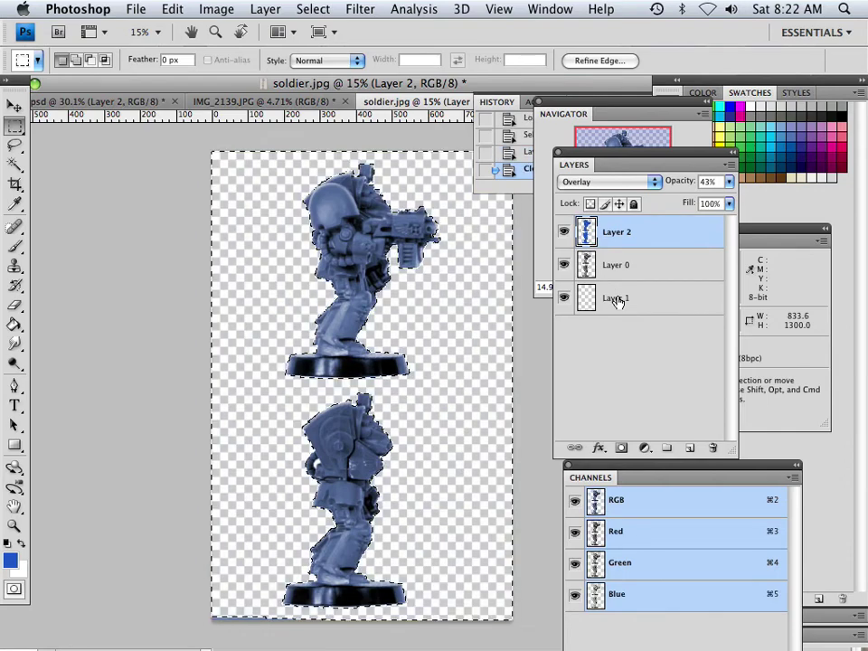
# Deselect and marquee the upper soldier's torso and gun; a trial cut-and-paste is undone.
pyautogui.click(313, 10)
pyautogui.click(327, 46)
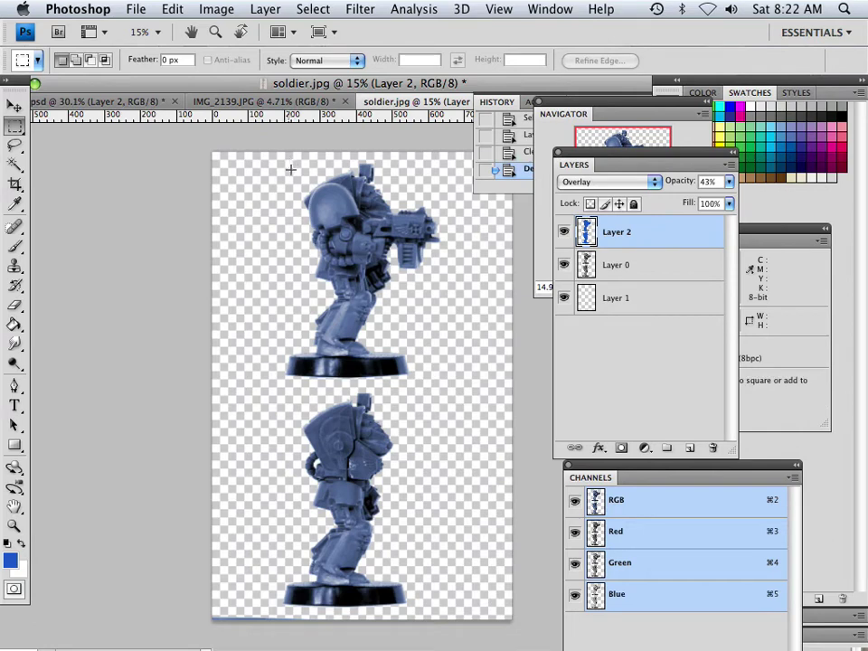
pyautogui.moveTo(291, 157); pyautogui.dragTo(441, 329)
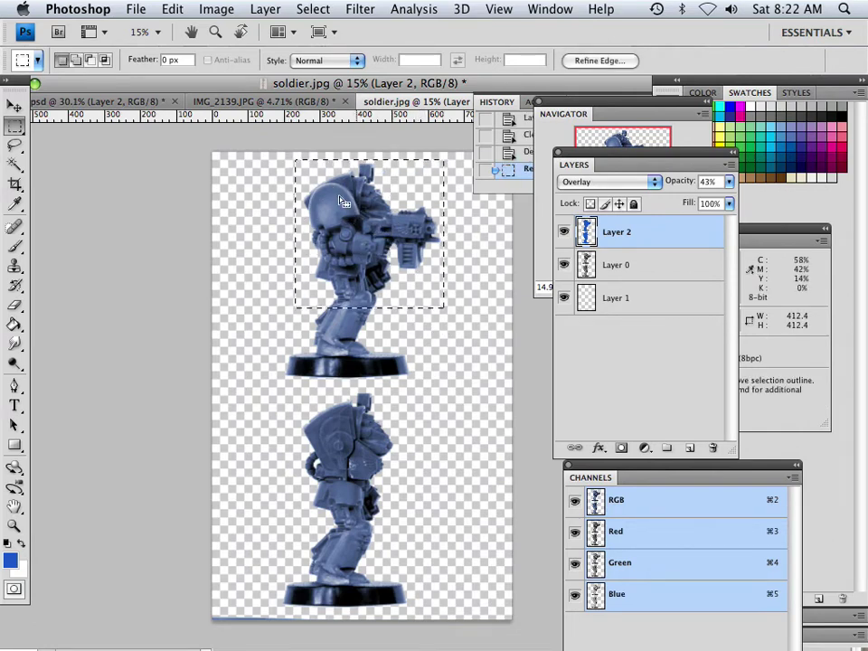
pyautogui.click(171, 8)
pyautogui.click(192, 116)
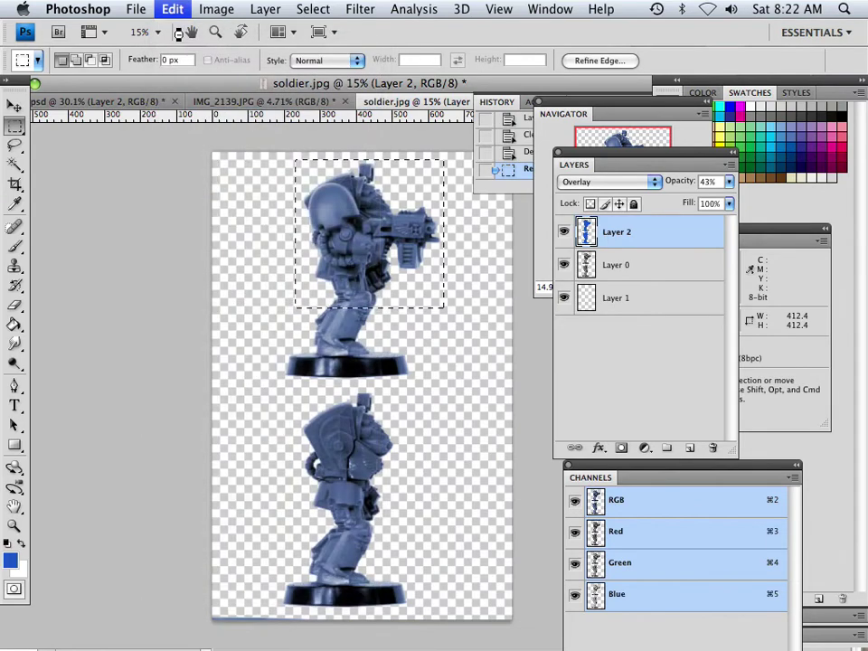
pyautogui.click(172, 7)
pyautogui.click(196, 163)
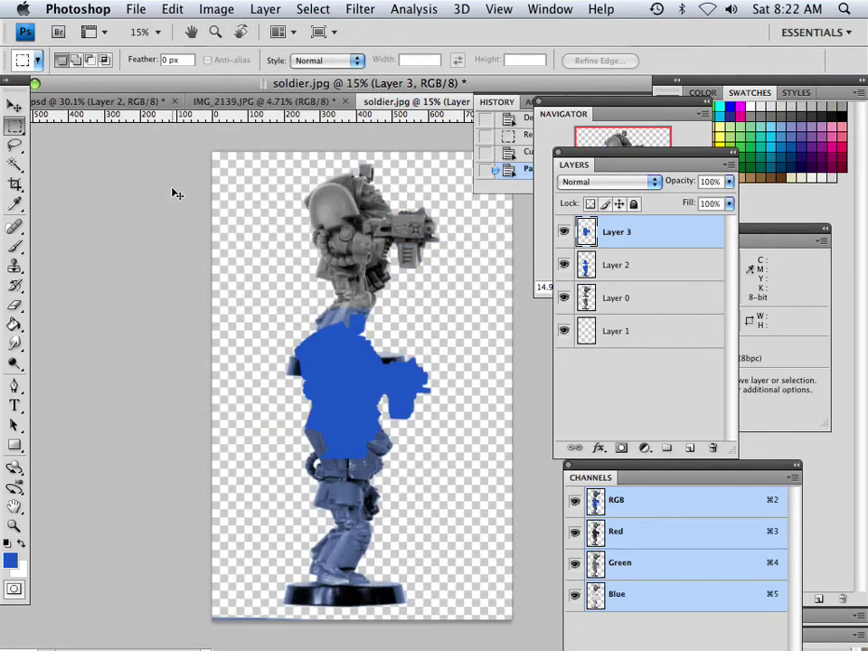
pyautogui.press('super+z')
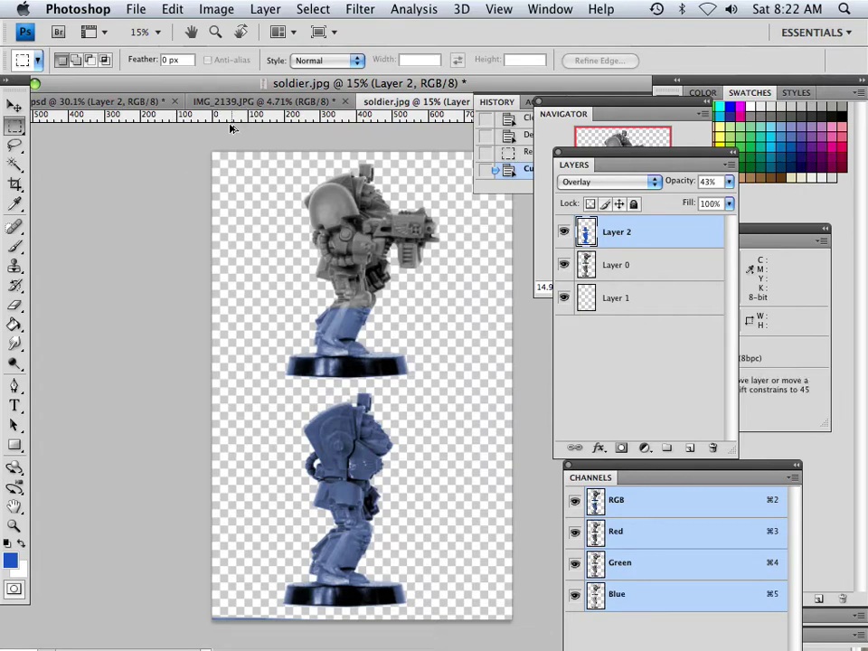
pyautogui.press('alt+super+z')
# Copy Merged the selected gun torso and paste it as new Layer 3.
pyautogui.click(173, 8)
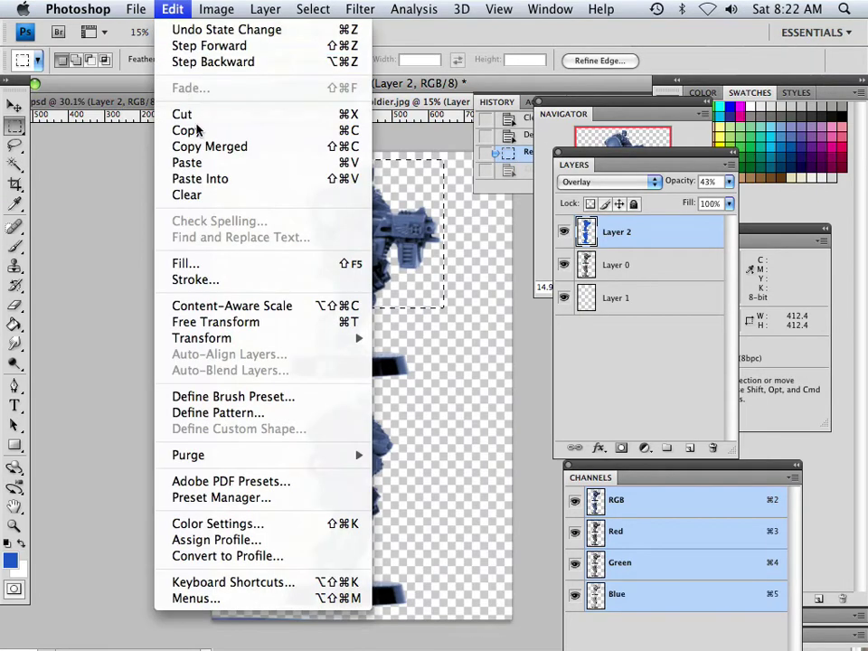
pyautogui.click(201, 145)
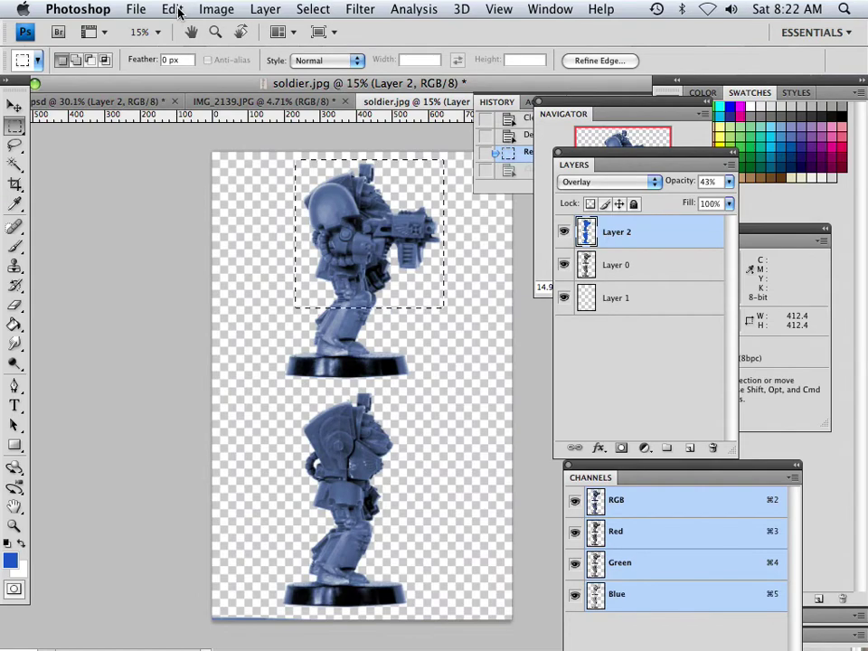
pyautogui.click(173, 9)
pyautogui.click(193, 163)
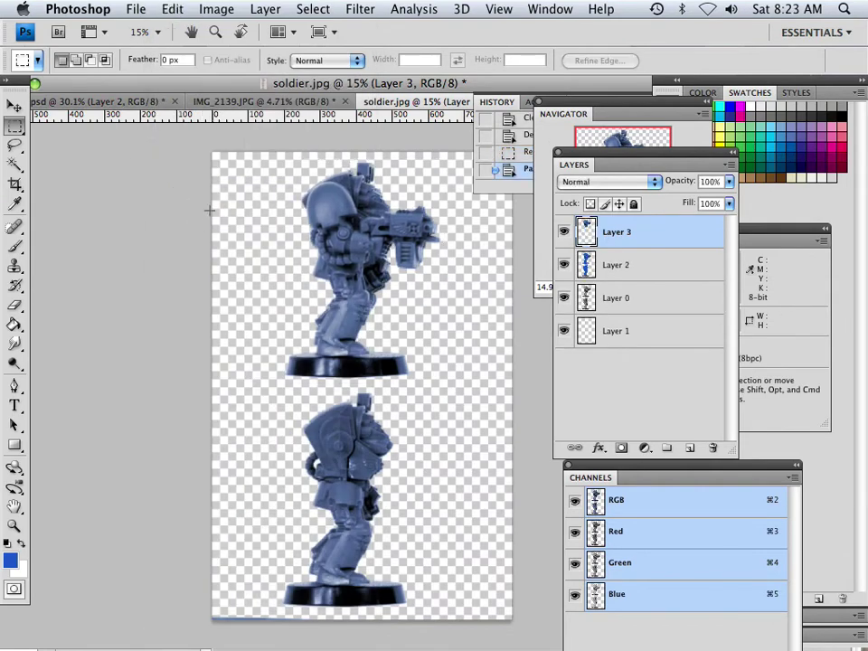
pyautogui.click(15, 106)
# Move Layer 3's gun torso onto the lower soldier and draw a square selection around it, nudged left.
pyautogui.moveTo(394, 237); pyautogui.dragTo(409, 453)
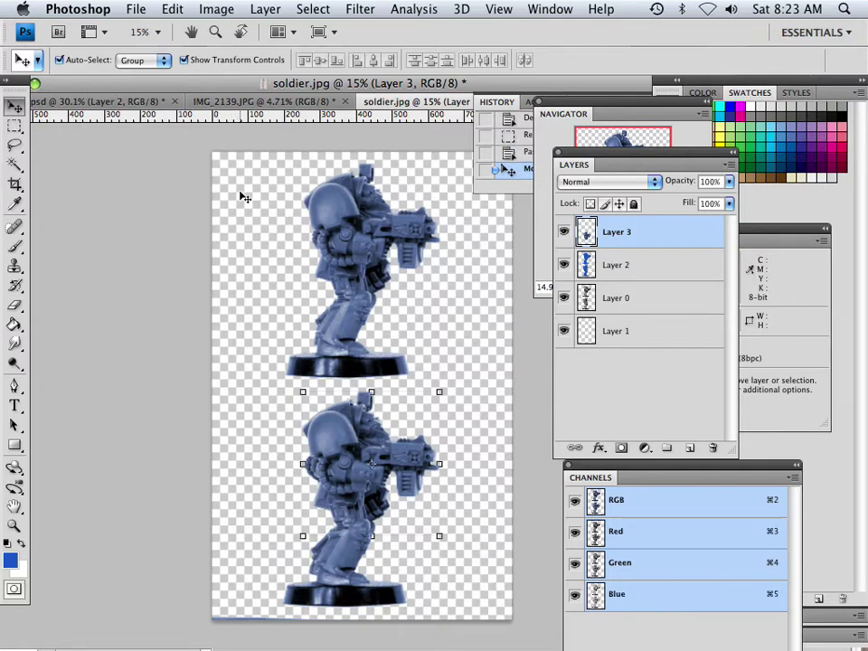
pyautogui.click(15, 126)
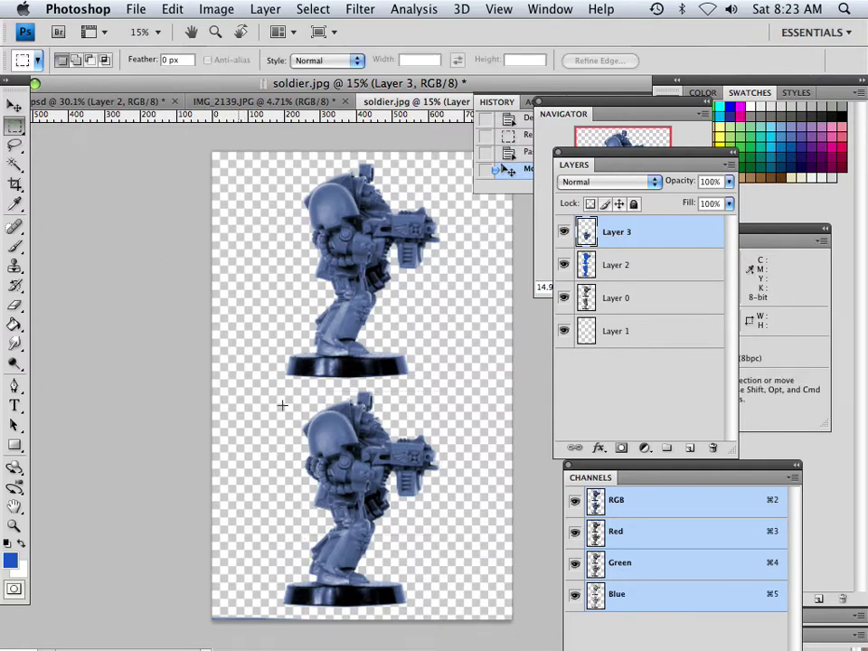
pyautogui.moveTo(267, 383); pyautogui.dragTo(281, 398)
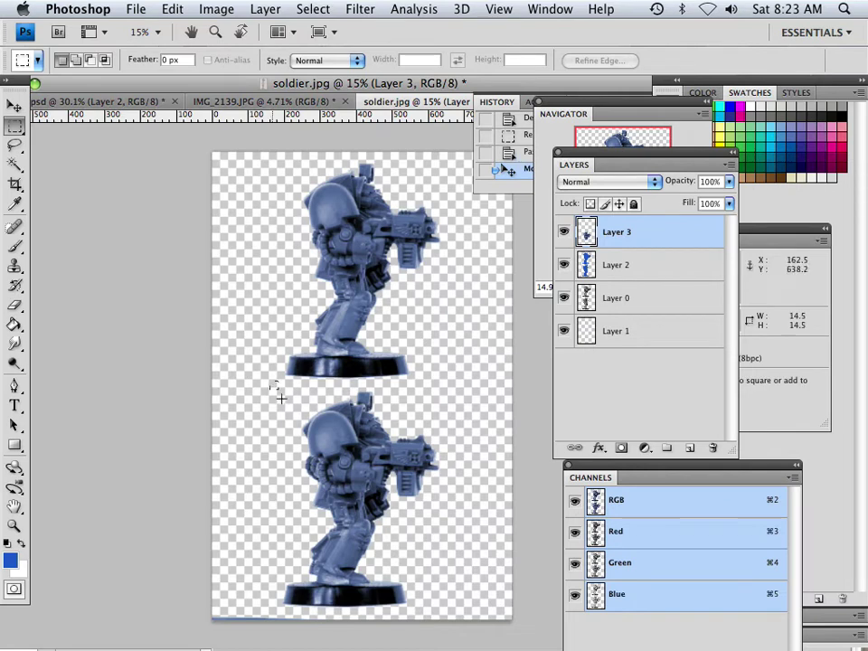
pyautogui.moveTo(369, 510); pyautogui.dragTo(456, 579)
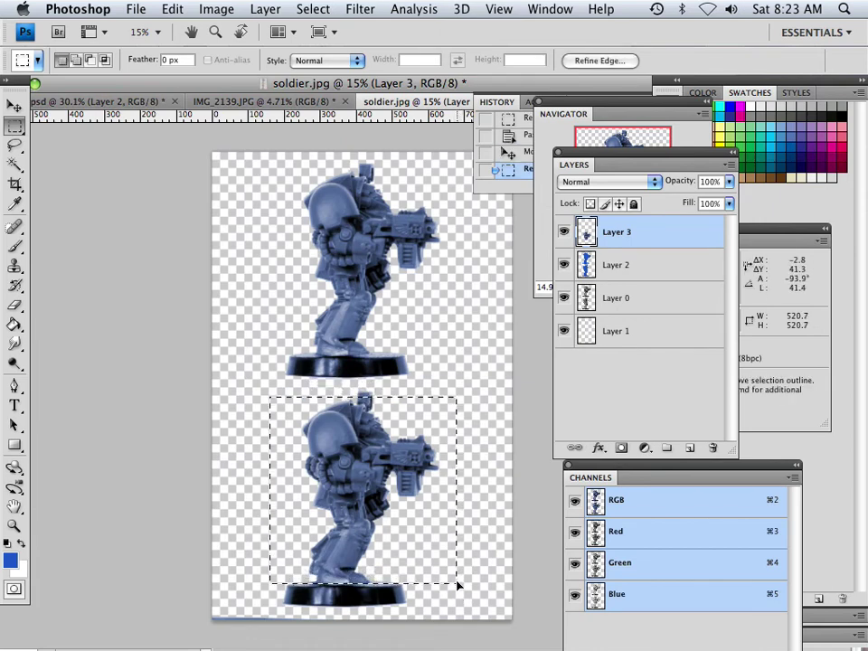
pyautogui.click(300, 394)
pyautogui.moveTo(271, 386); pyautogui.dragTo(350, 446)
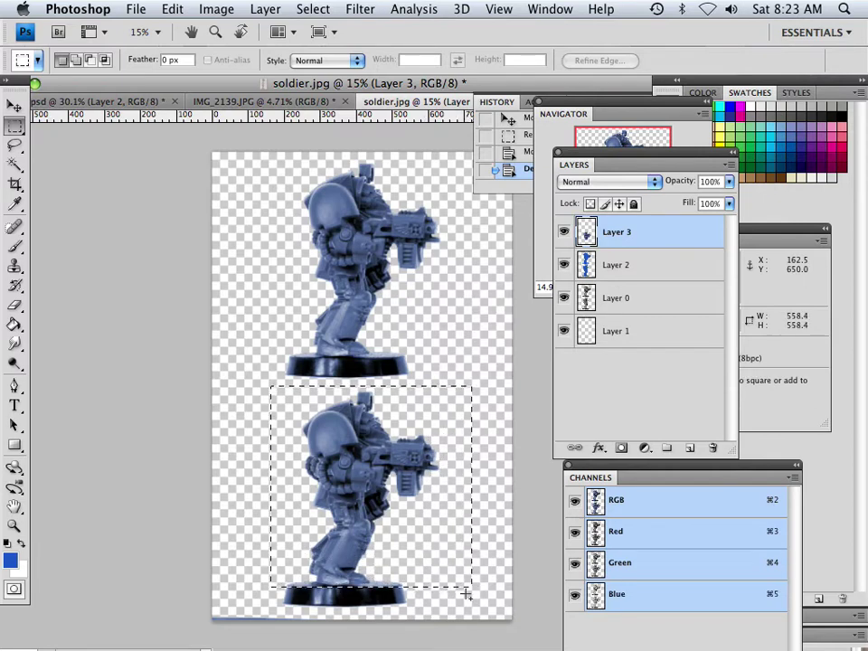
pyautogui.moveTo(465, 593); pyautogui.dragTo(466, 592)
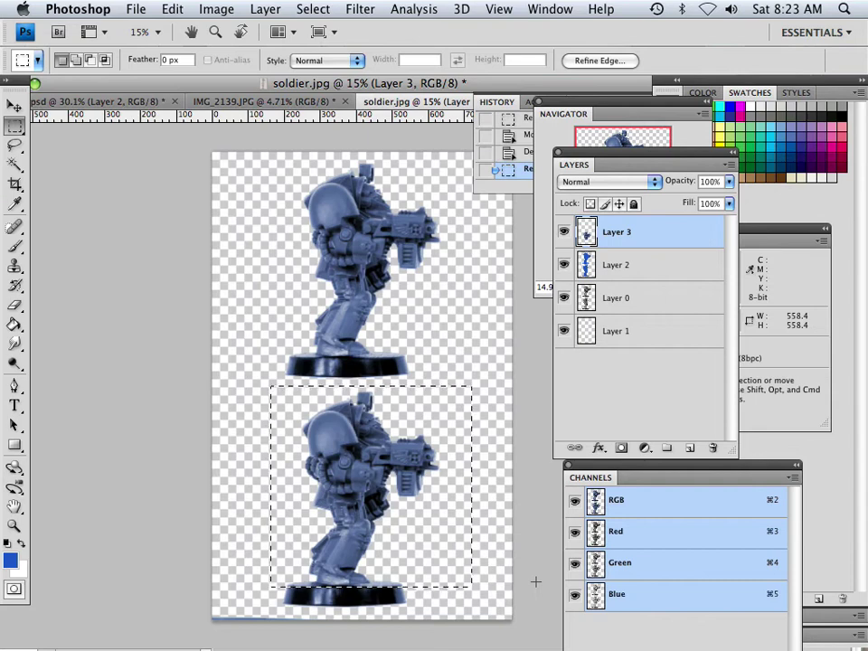
pyautogui.hotkey('shift', 'Left')
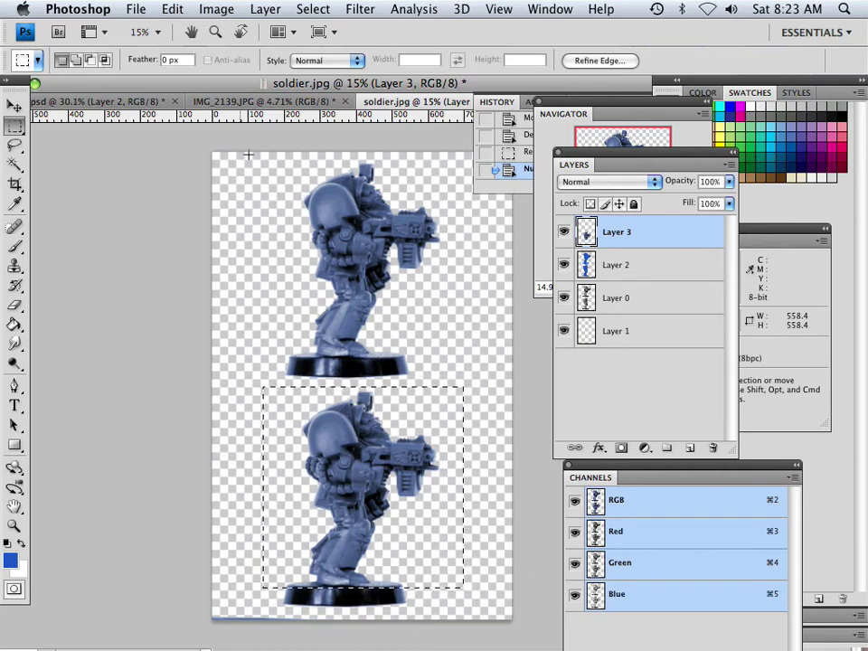
# Crop the canvas to the square selection around the lower soldier and hide Layer 3.
pyautogui.click(228, 10)
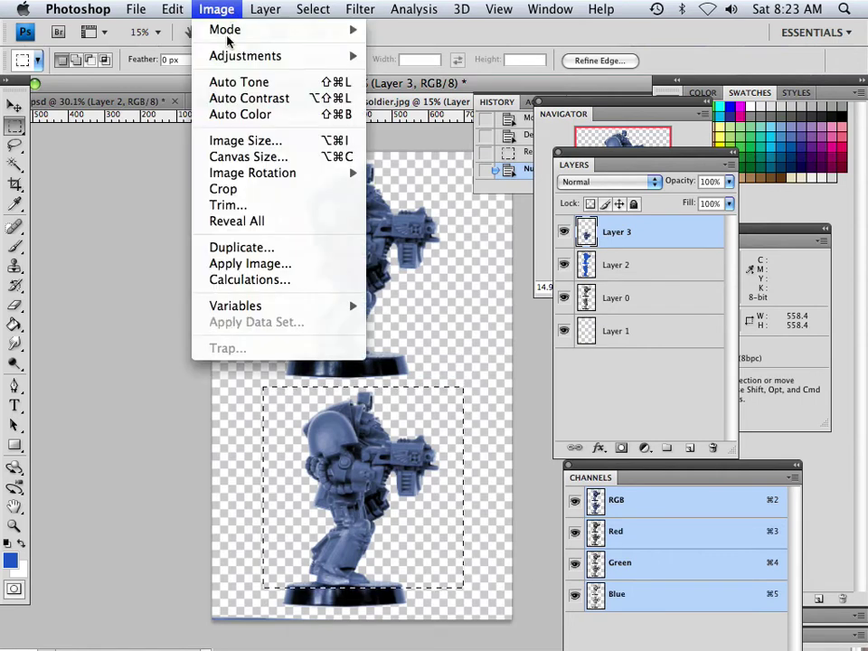
pyautogui.click(217, 188)
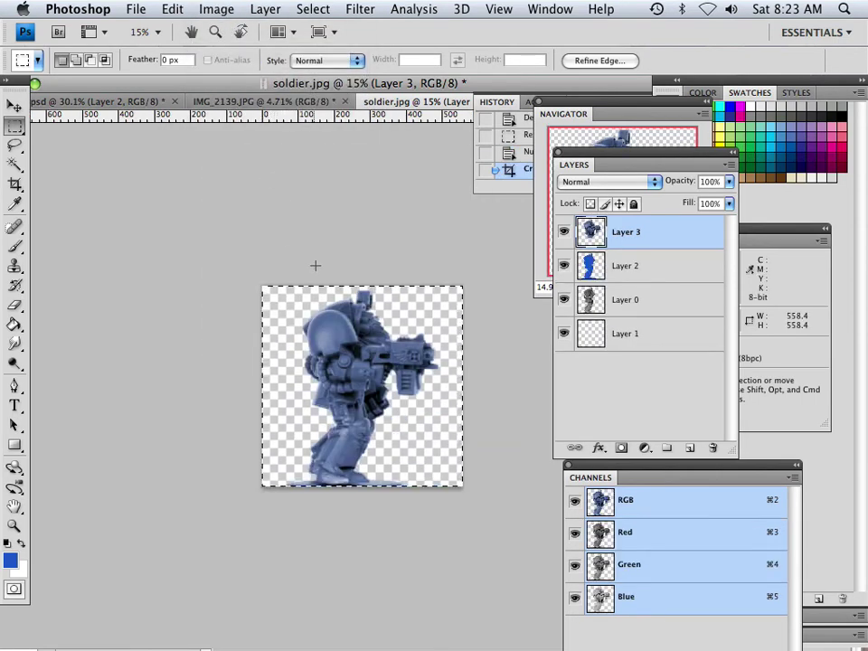
pyautogui.click(563, 233)
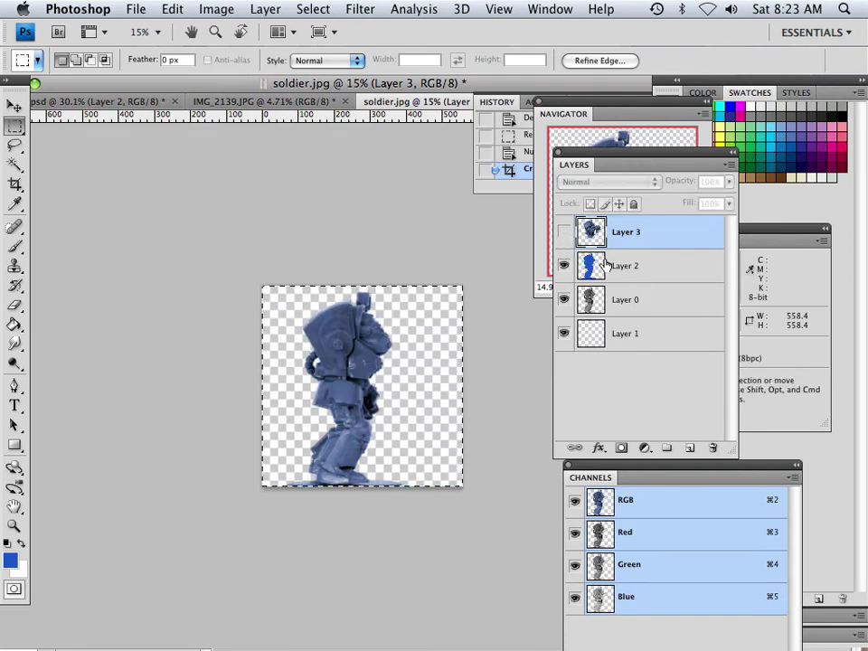
# Clear the selection and merge the overlay Layer 2 down into Layer 0.
pyautogui.click(636, 280)
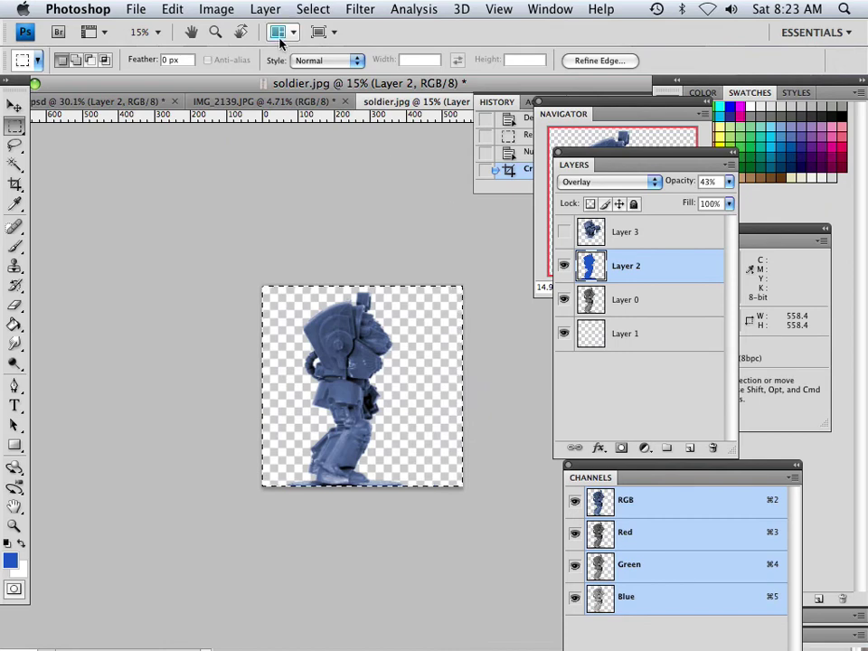
pyautogui.click(216, 9)
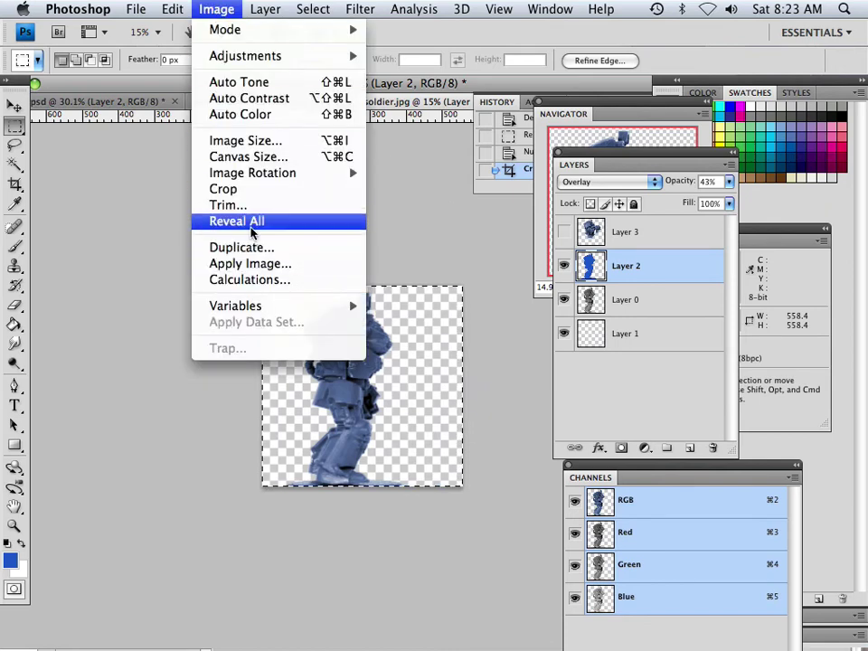
pyautogui.moveTo(312, 9)
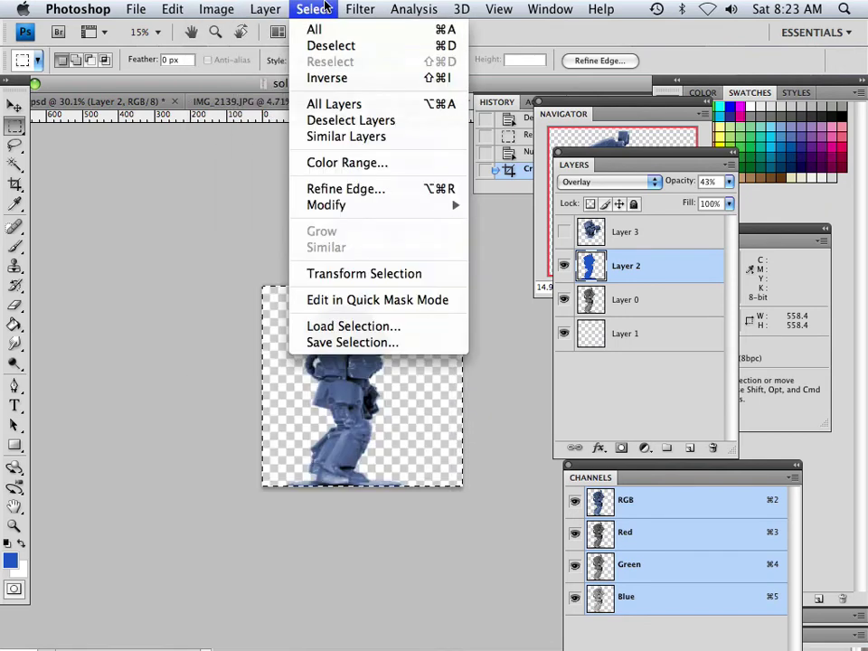
pyautogui.click(327, 46)
pyautogui.click(216, 10)
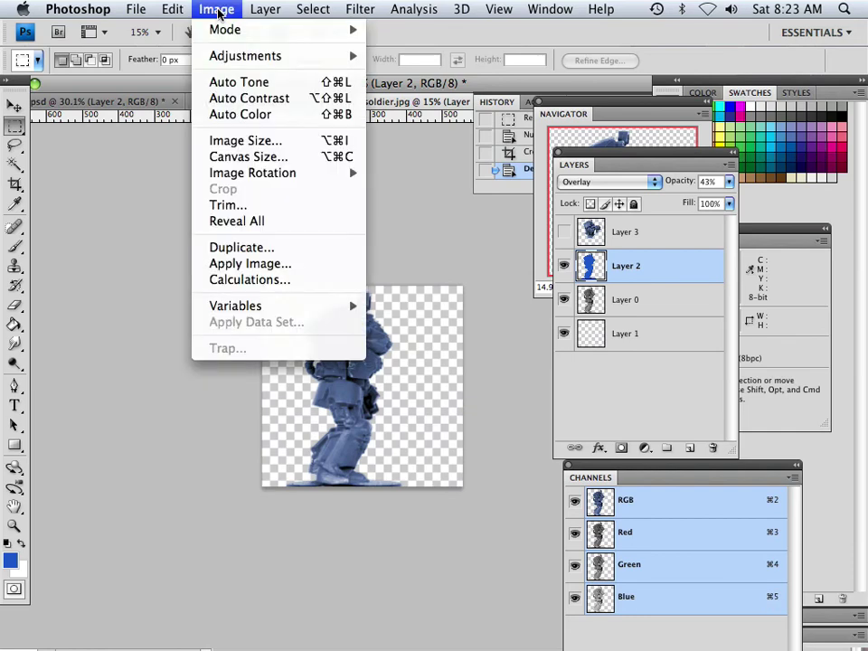
pyautogui.moveTo(265, 9)
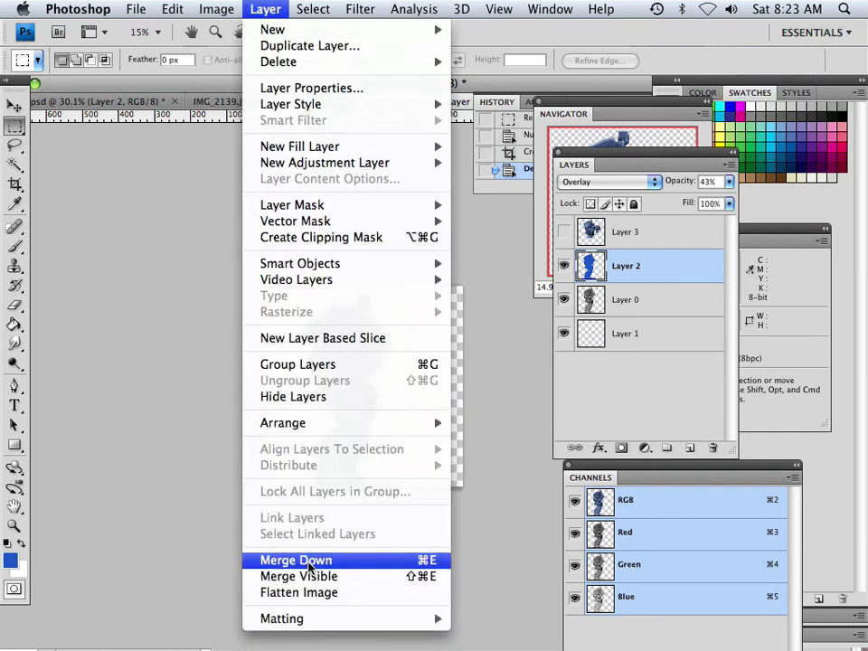
pyautogui.click(312, 560)
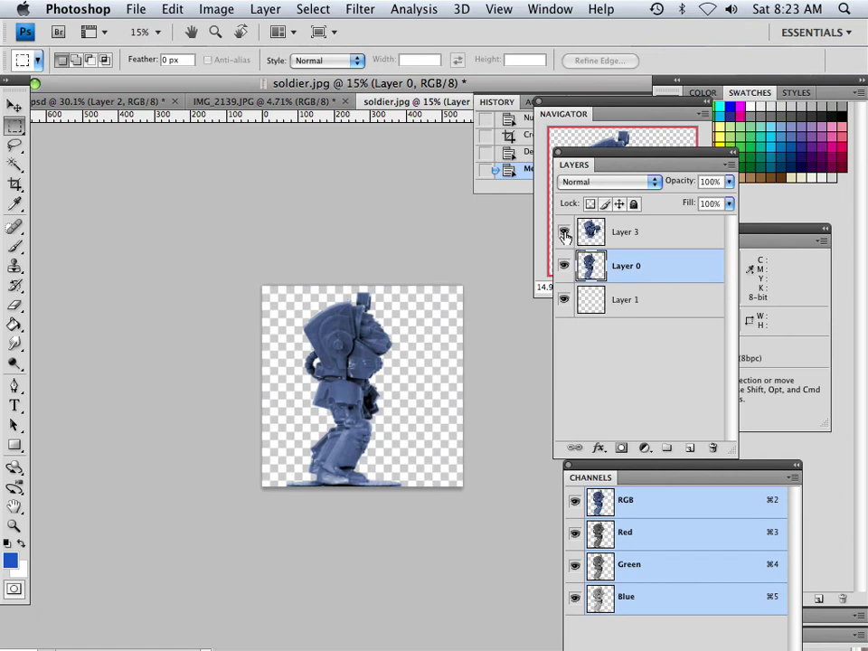
# Toggle Layer 3 on and off repeatedly to compare the soldier with and without the gun arm.
pyautogui.click(564, 234)
pyautogui.click(564, 233)
pyautogui.click(564, 233)
pyautogui.click(564, 233)
pyautogui.click(564, 233)
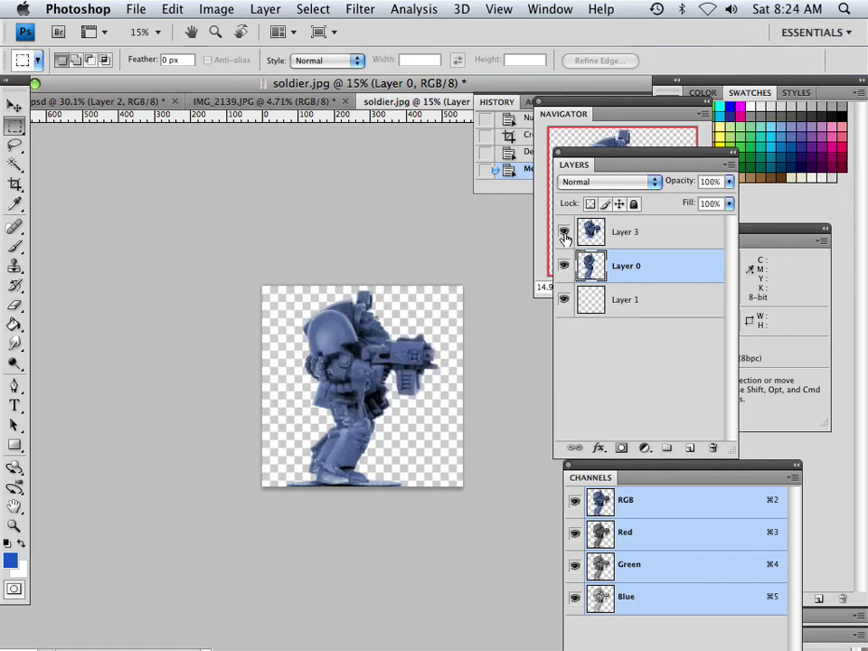
pyautogui.click(564, 234)
pyautogui.click(564, 234)
pyautogui.click(564, 234)
pyautogui.click(564, 234)
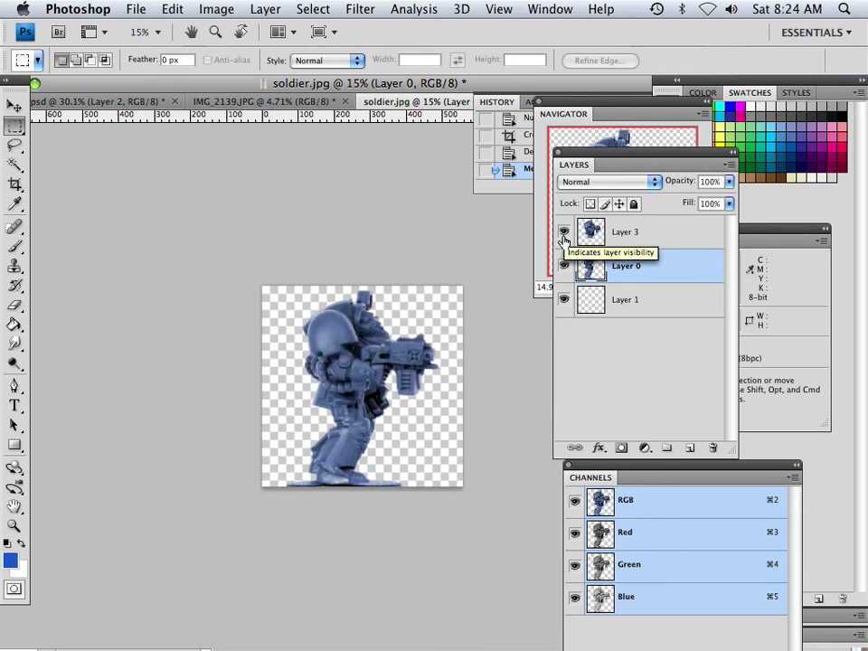
pyautogui.click(564, 234)
pyautogui.click(564, 234)
pyautogui.click(564, 234)
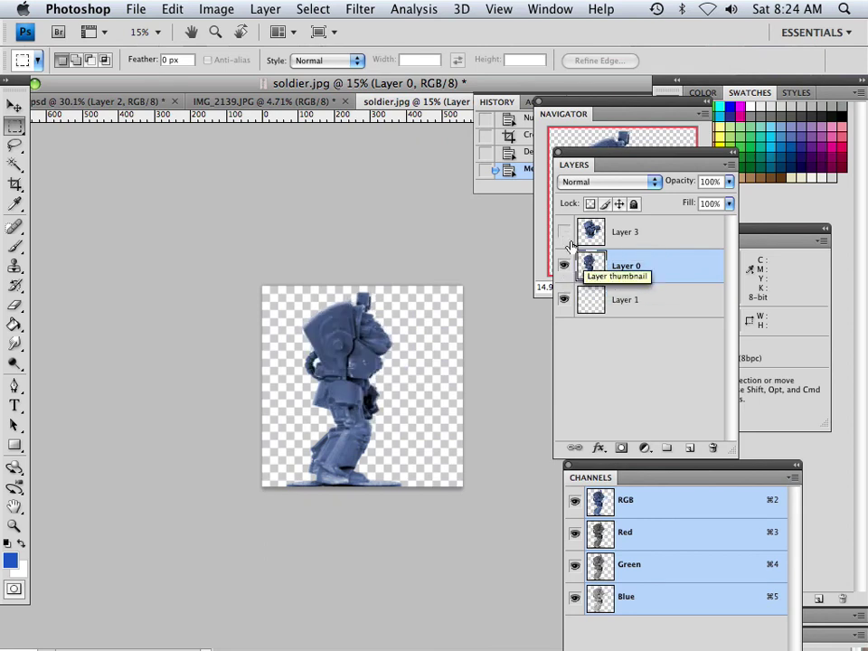
# Show Layer 3 again and briefly hide Layer 0, leaving both layers visible.
pyautogui.click(564, 233)
pyautogui.click(564, 265)
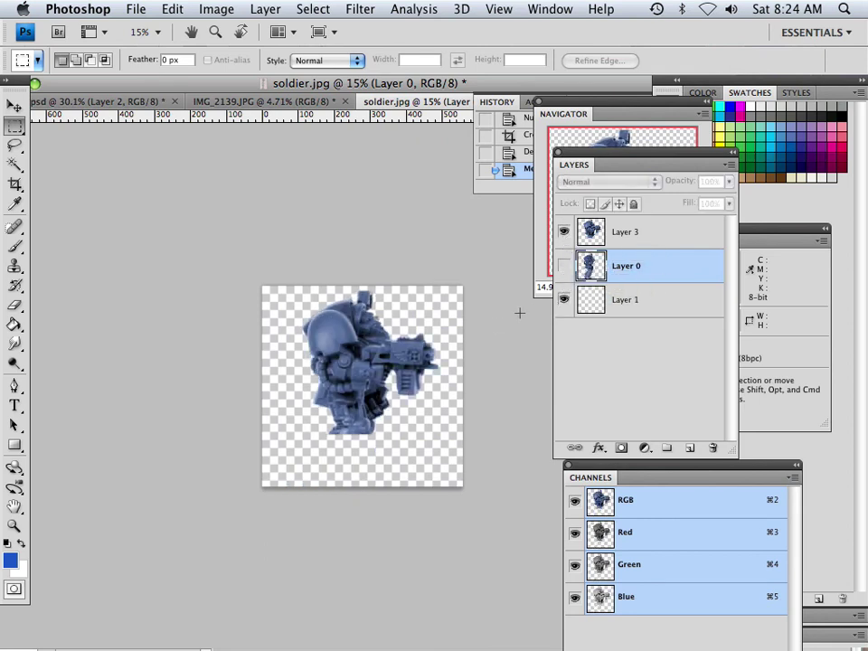
pyautogui.click(564, 268)
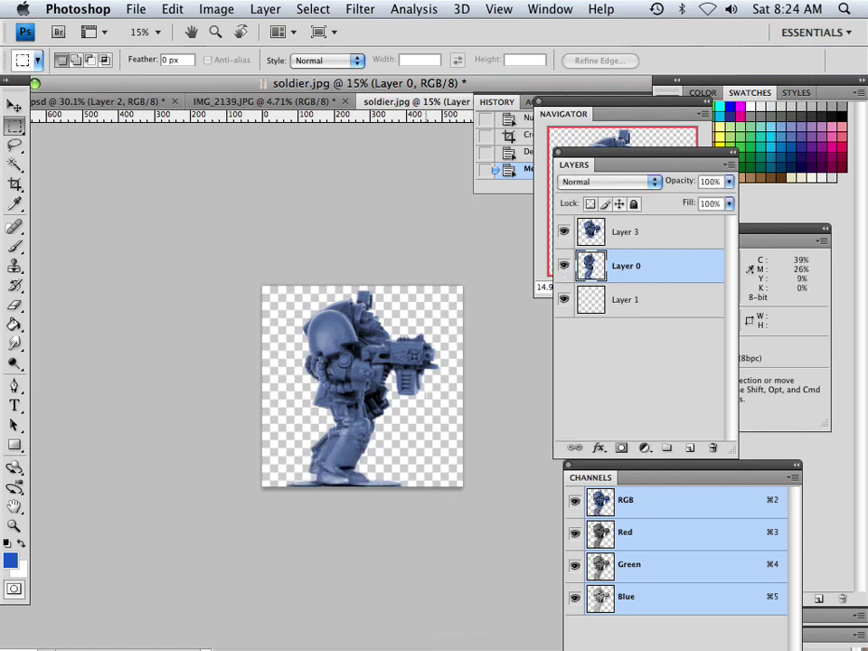